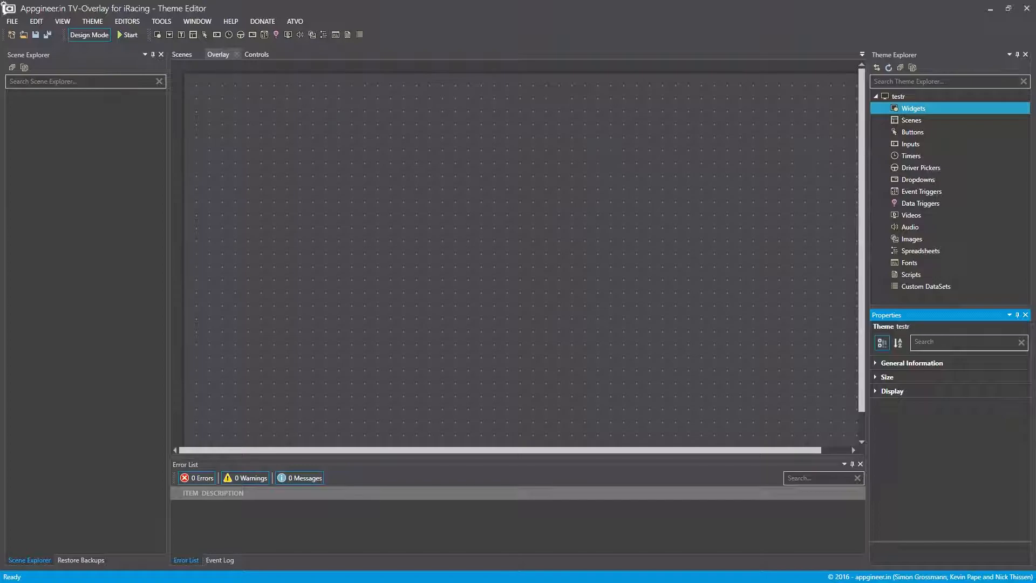
Set the testr theme's height to 1080 and its width to 1920.
click(898, 96)
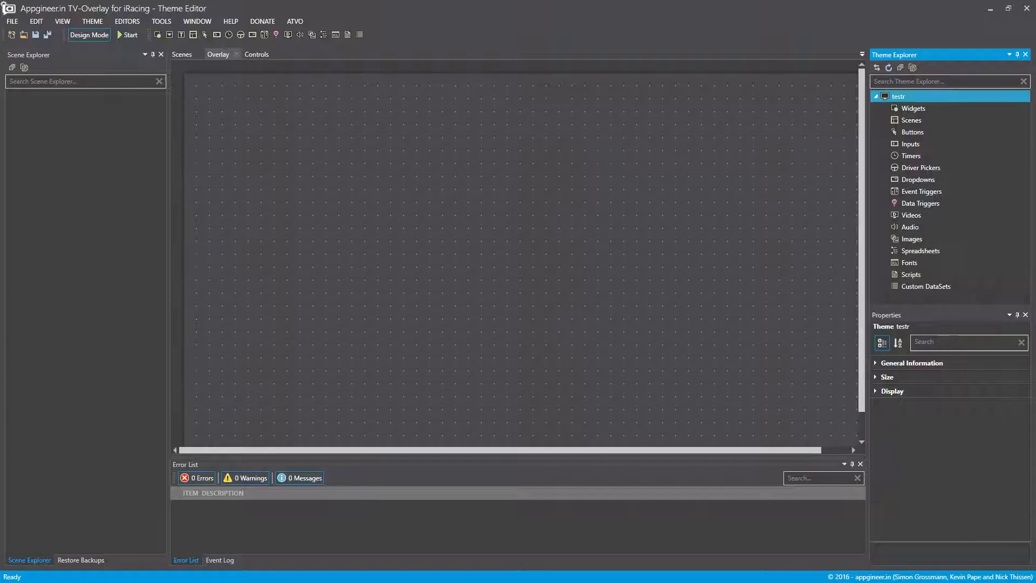
click(876, 391)
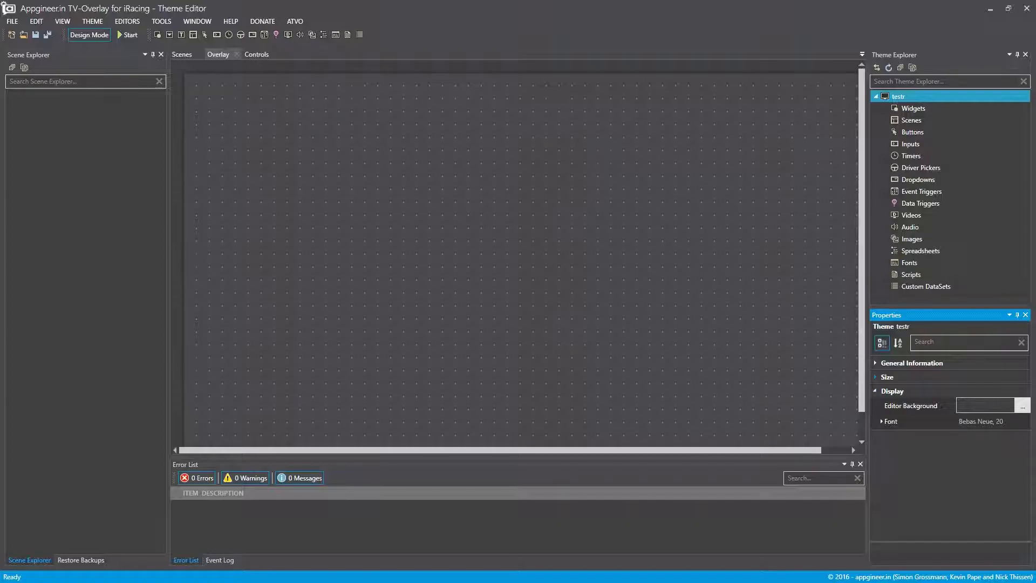
click(876, 377)
drag(992, 391, 1001, 390)
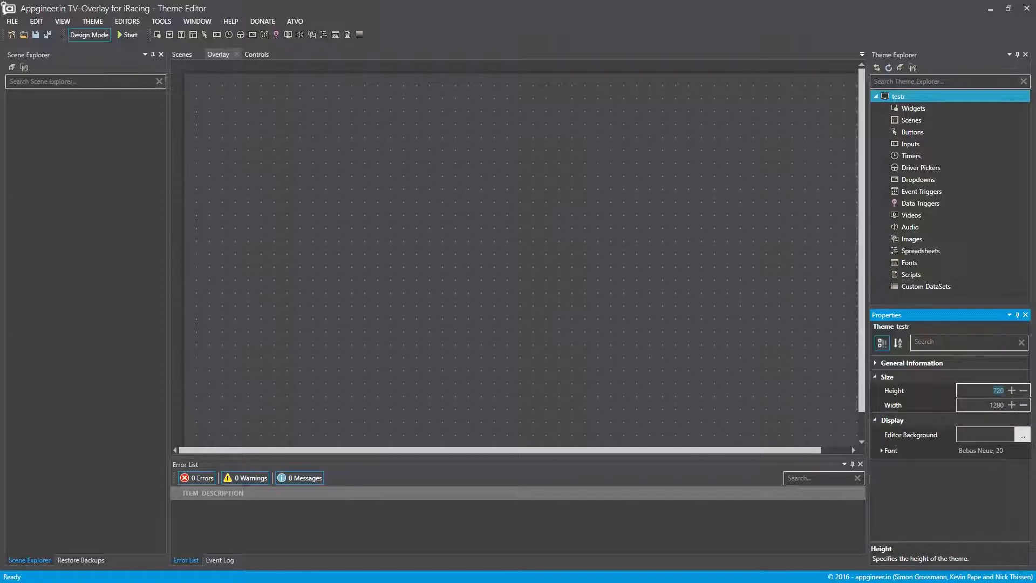
text(108)
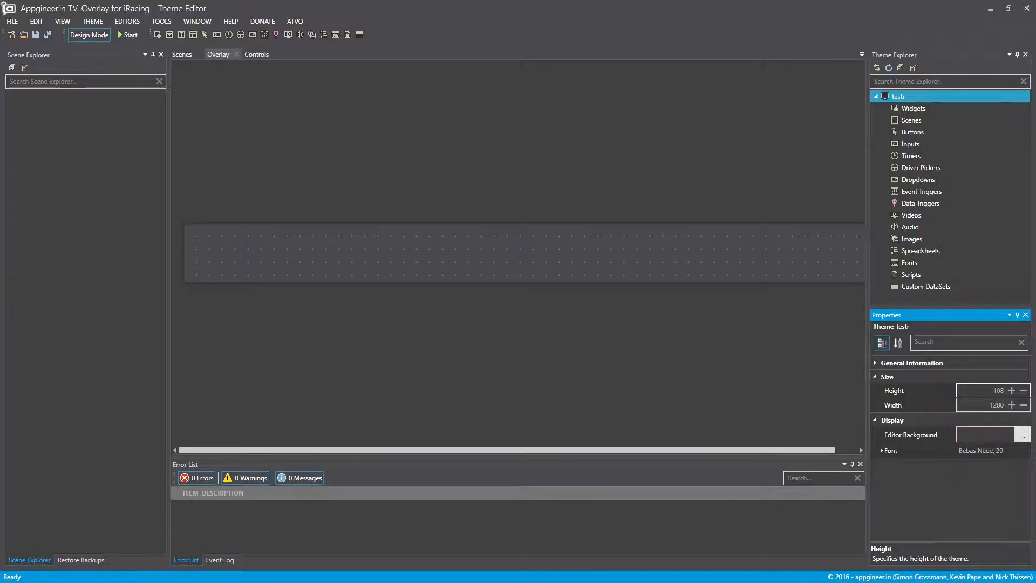
key(Tab)
text(192)
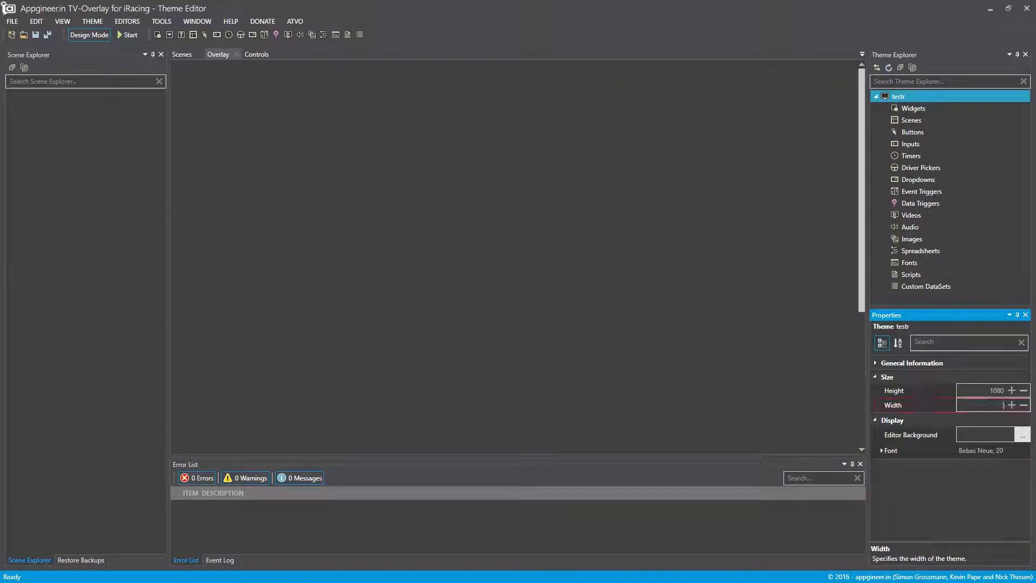
text(0)
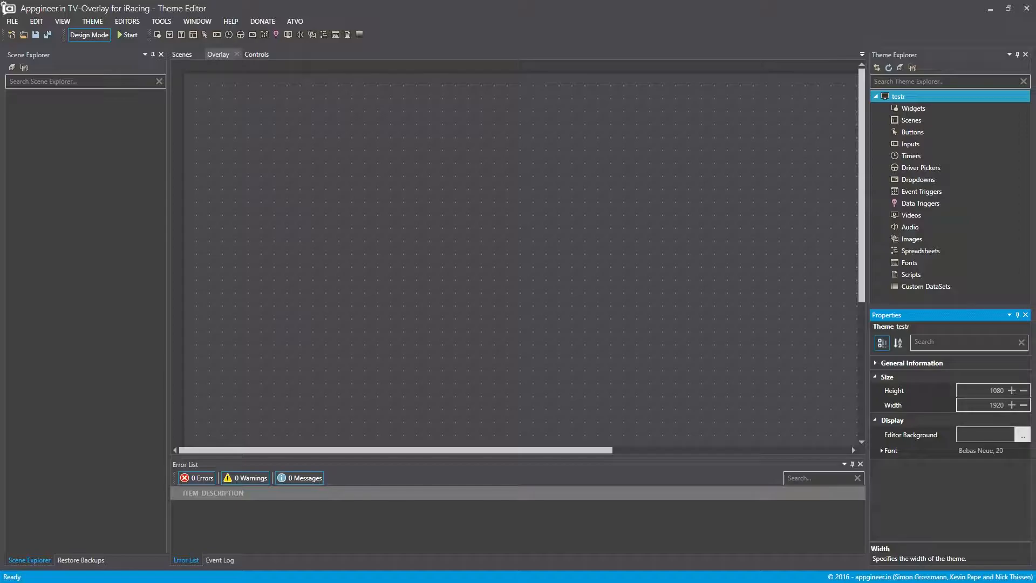
click(913, 391)
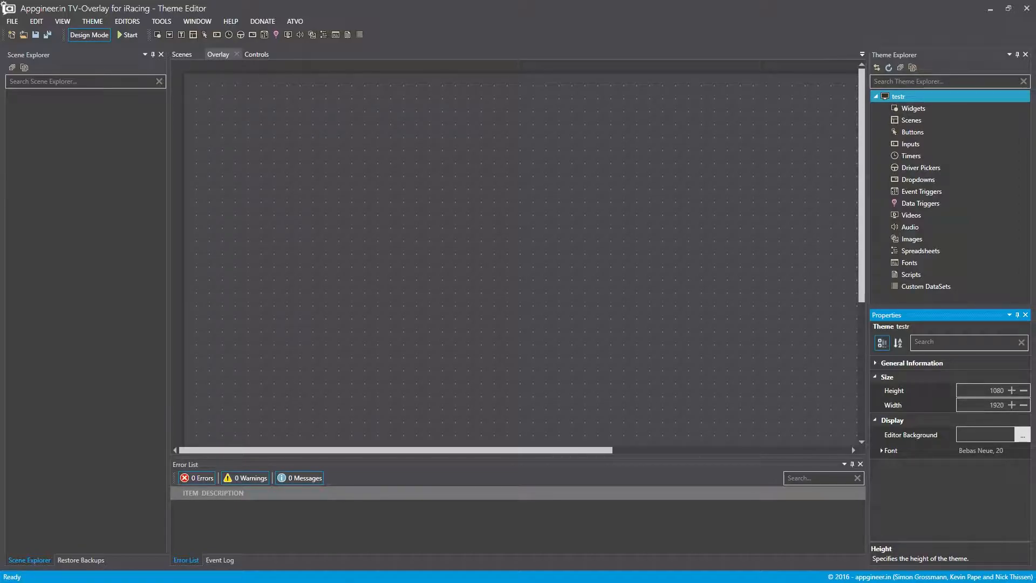
Add a new widget to the theme and rename it Ticker.
right_click(891, 110)
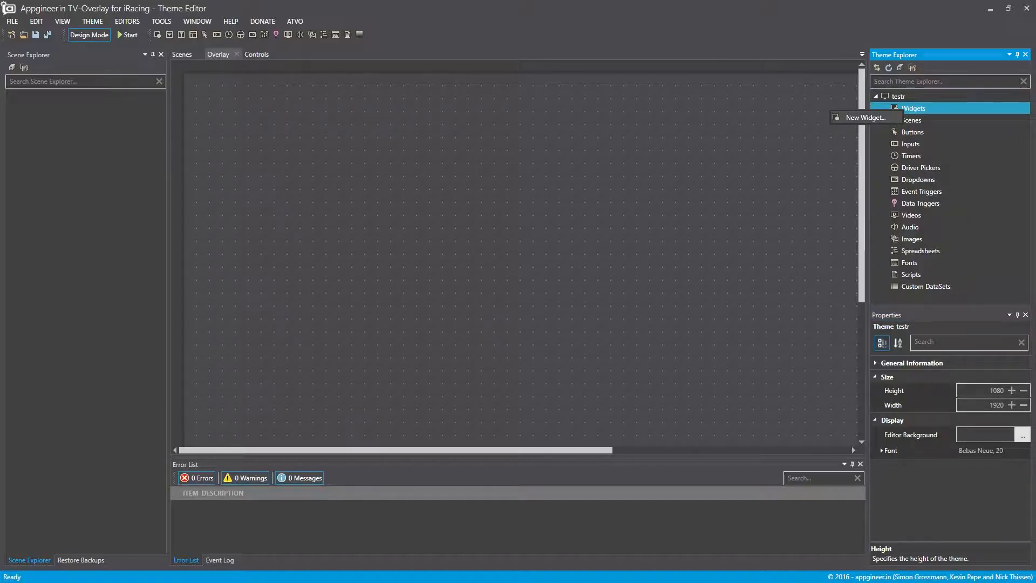
click(865, 117)
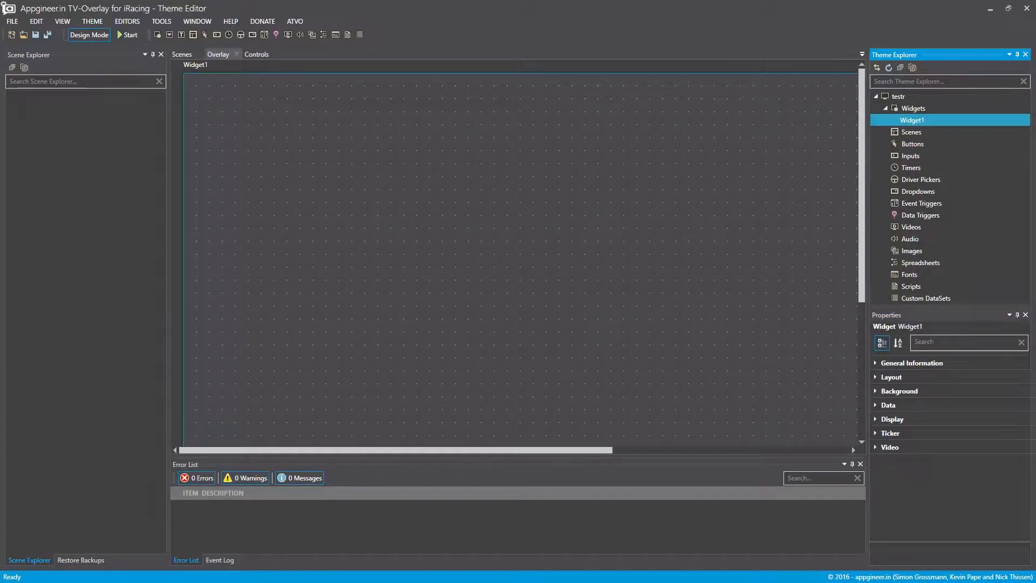
right_click(915, 121)
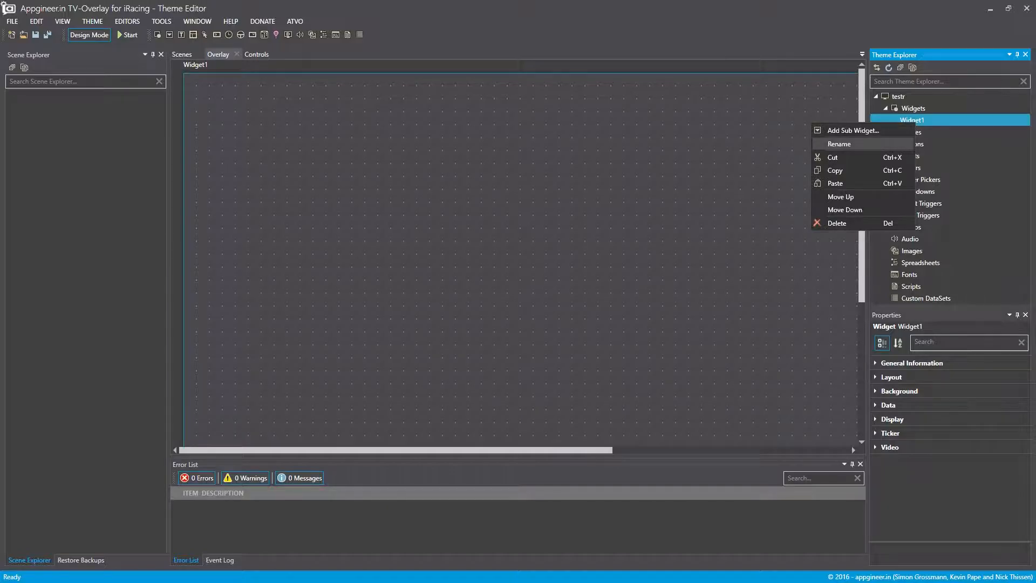
click(839, 144)
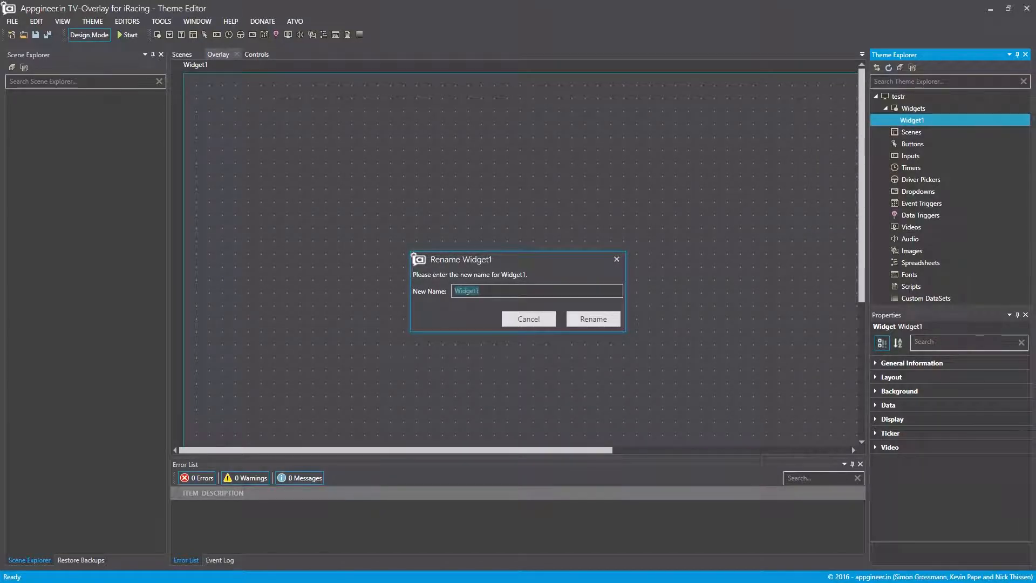
text(Ticker)
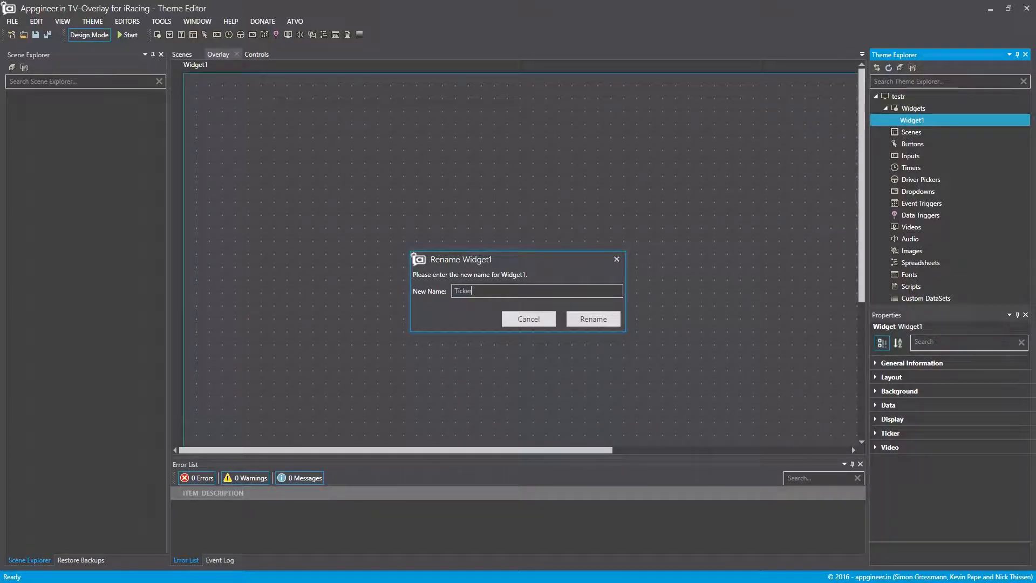
key(Return)
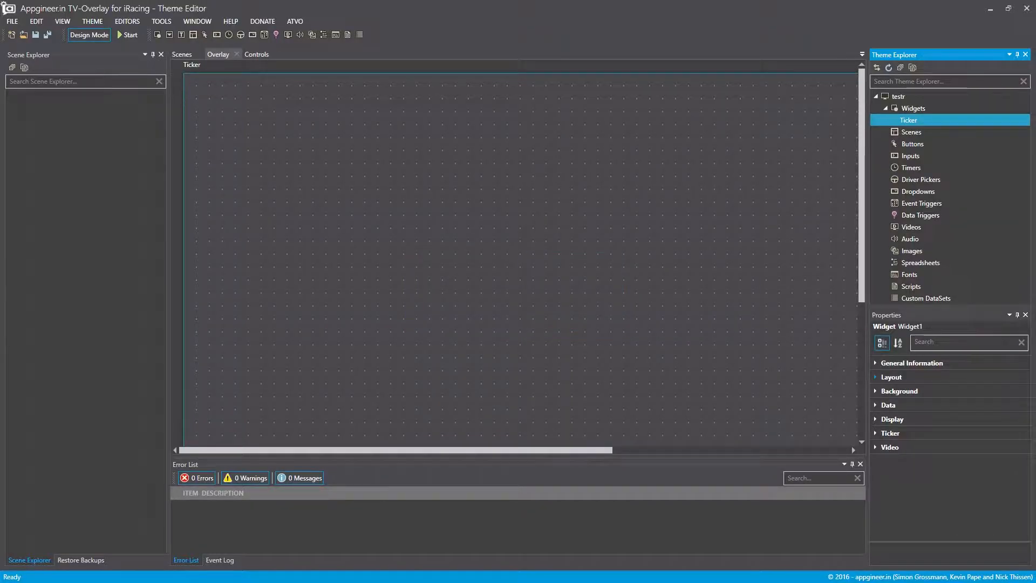
Set the Ticker widget's height to 50 and its width to 1200 pixels.
click(876, 377)
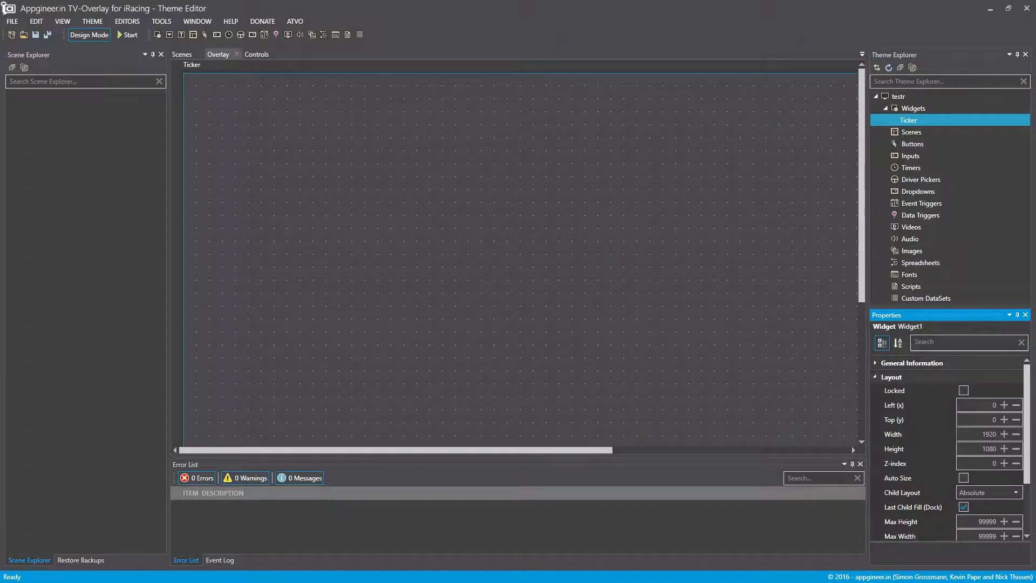
click(988, 434)
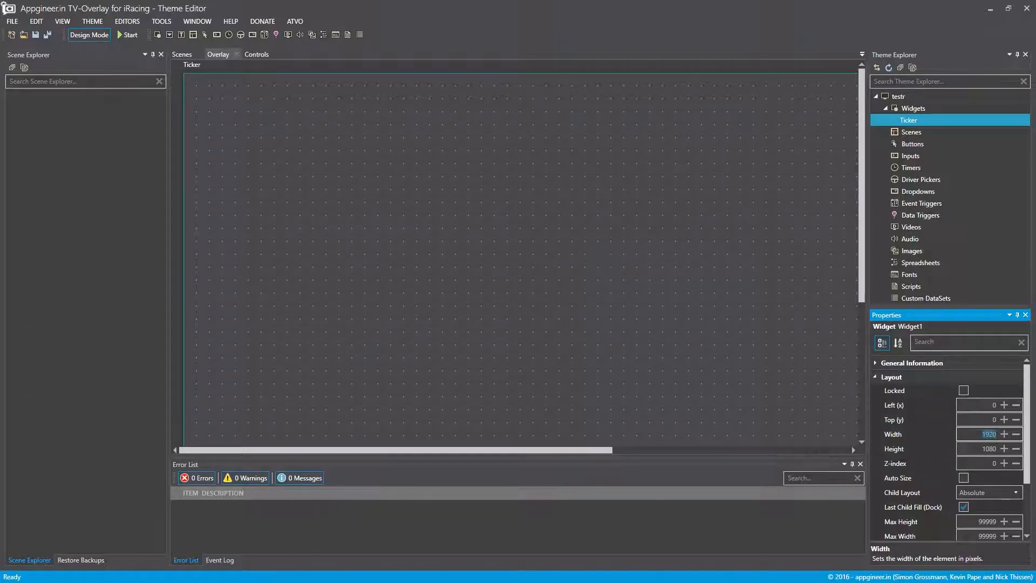
double_click(989, 449)
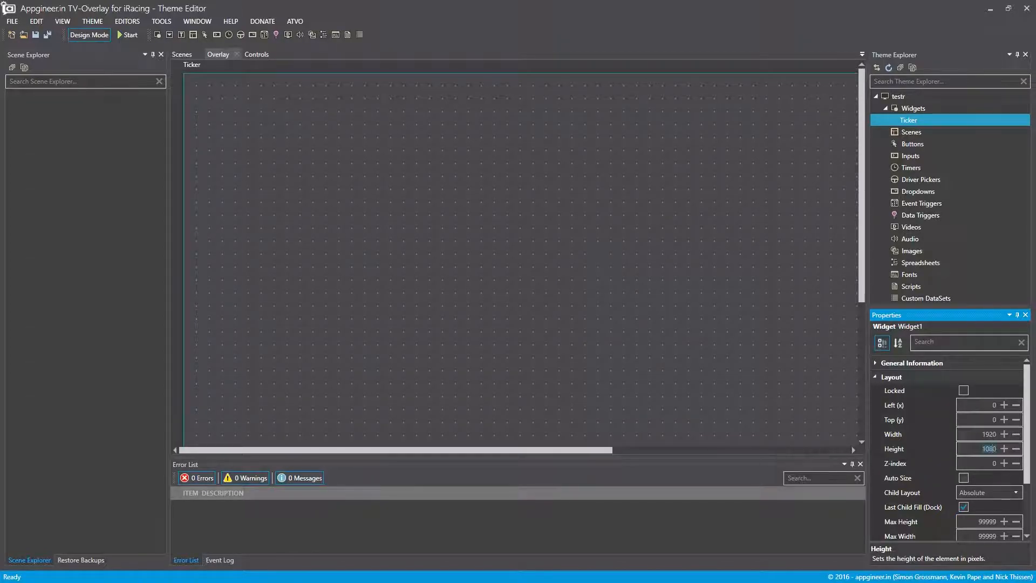
text(50)
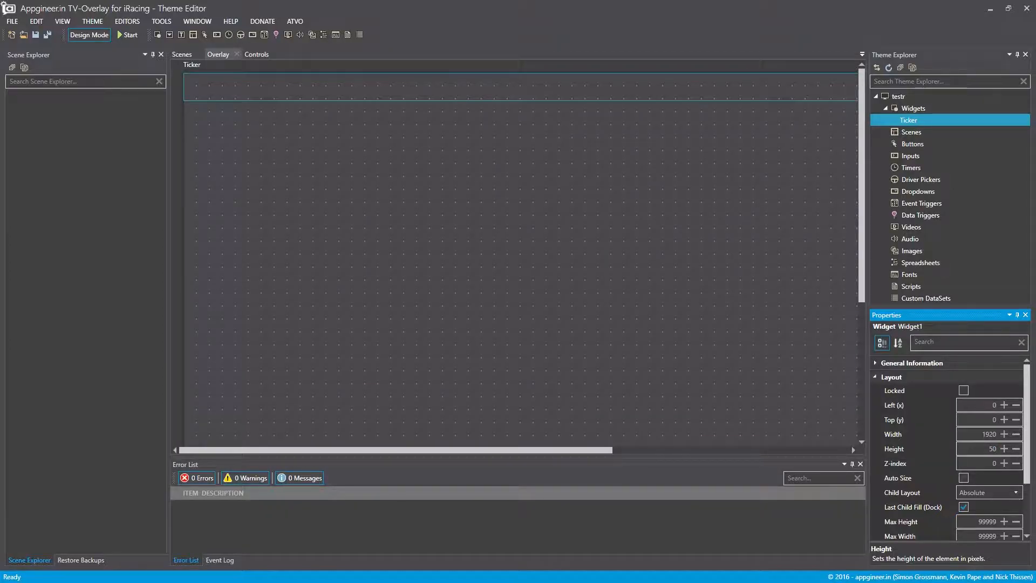
double_click(989, 434)
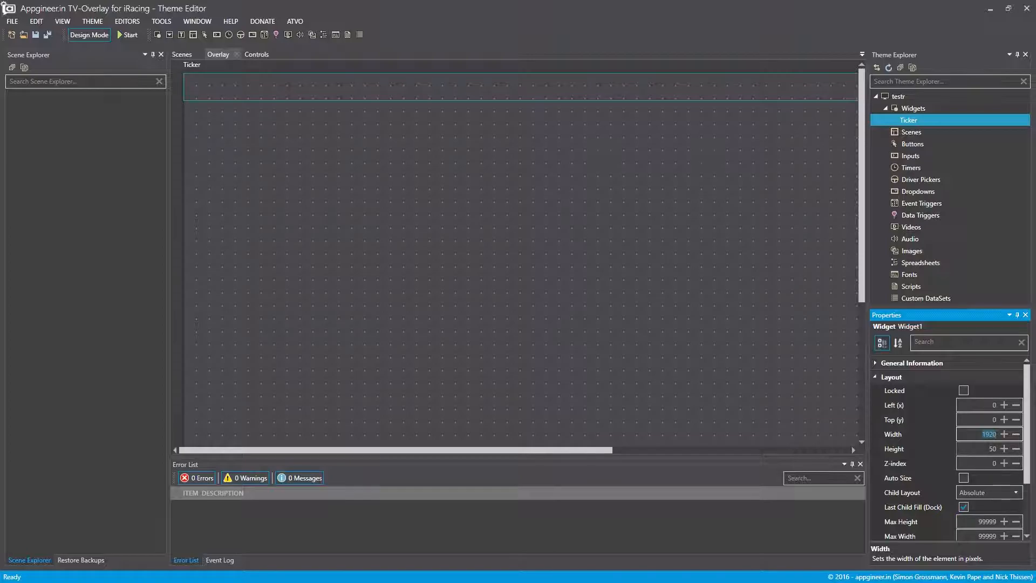
text(1200)
key(Return)
Add a sub widget to the Ticker widget.
right_click(909, 120)
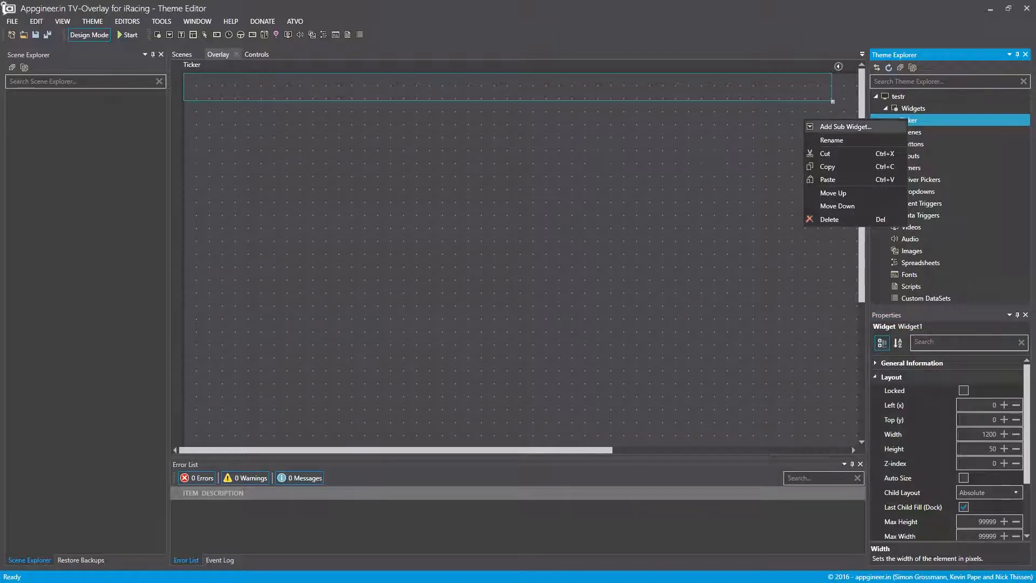
click(845, 127)
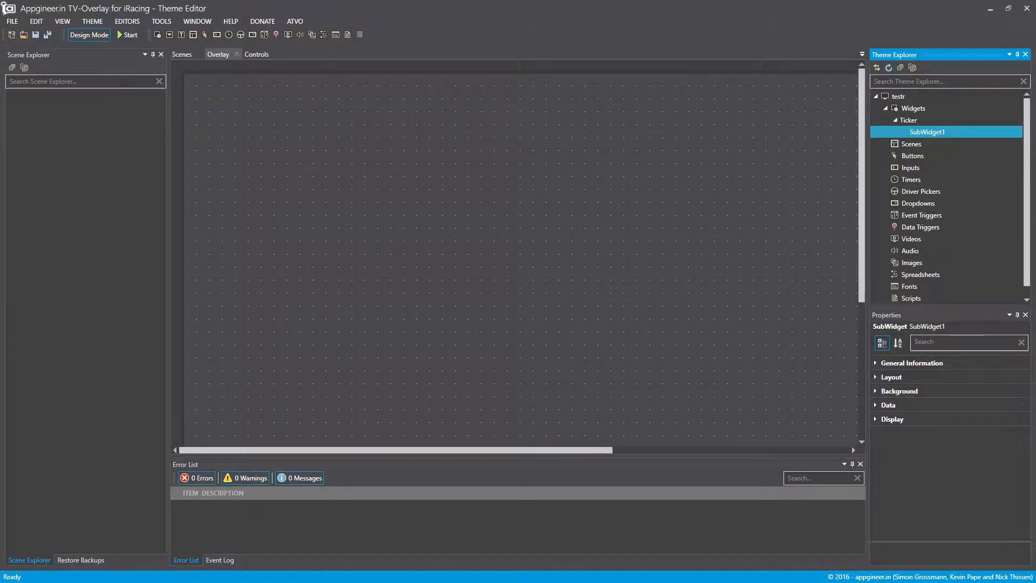
right_click(917, 131)
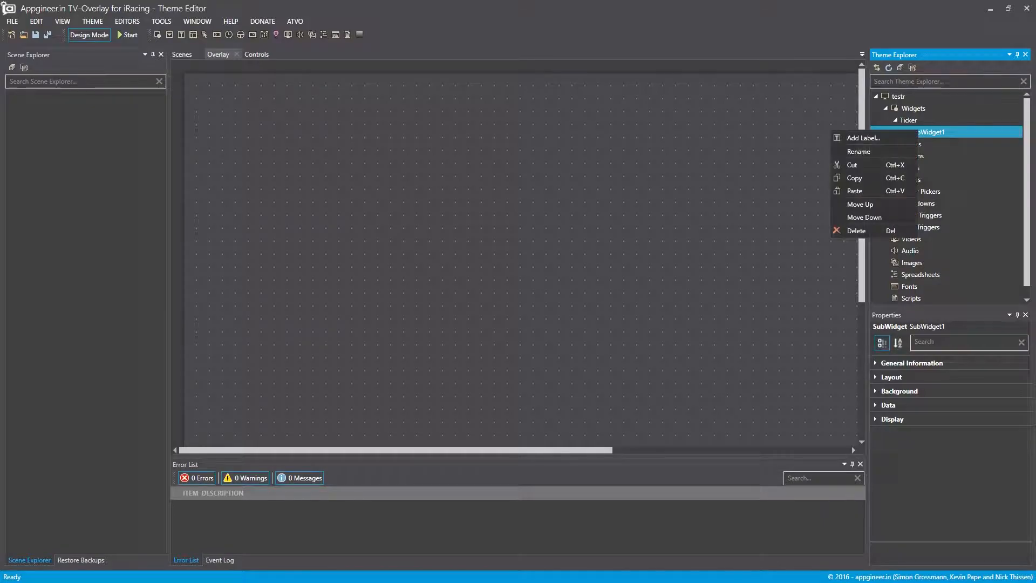
click(782, 162)
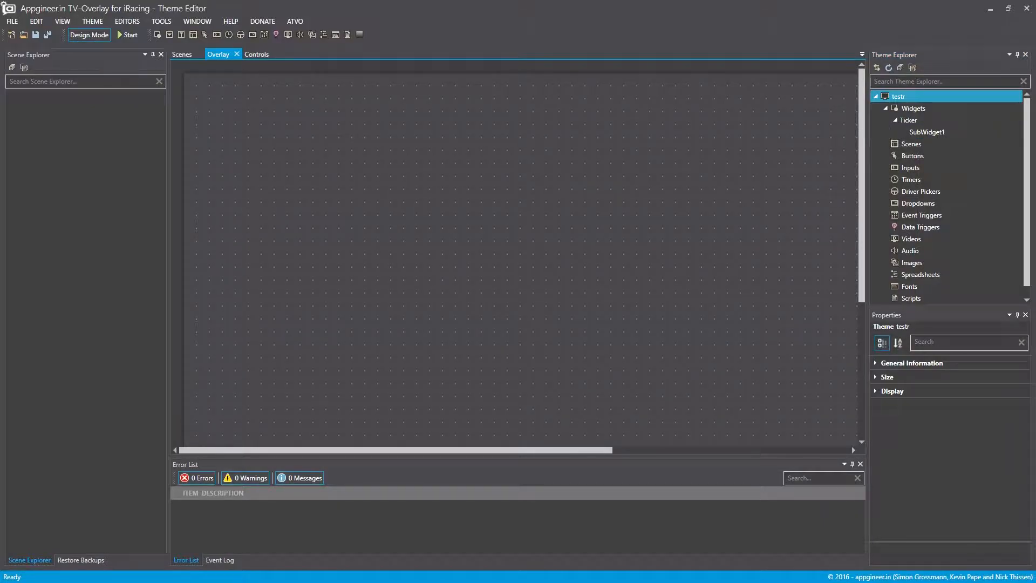
Set the sub widget's width to 400 pixels and add a label to it.
click(927, 133)
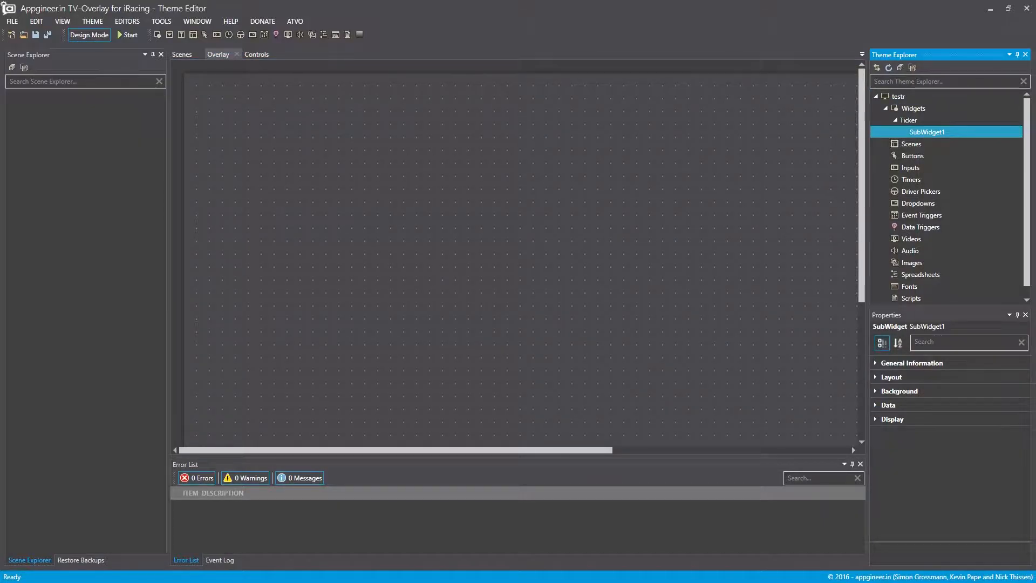
click(875, 377)
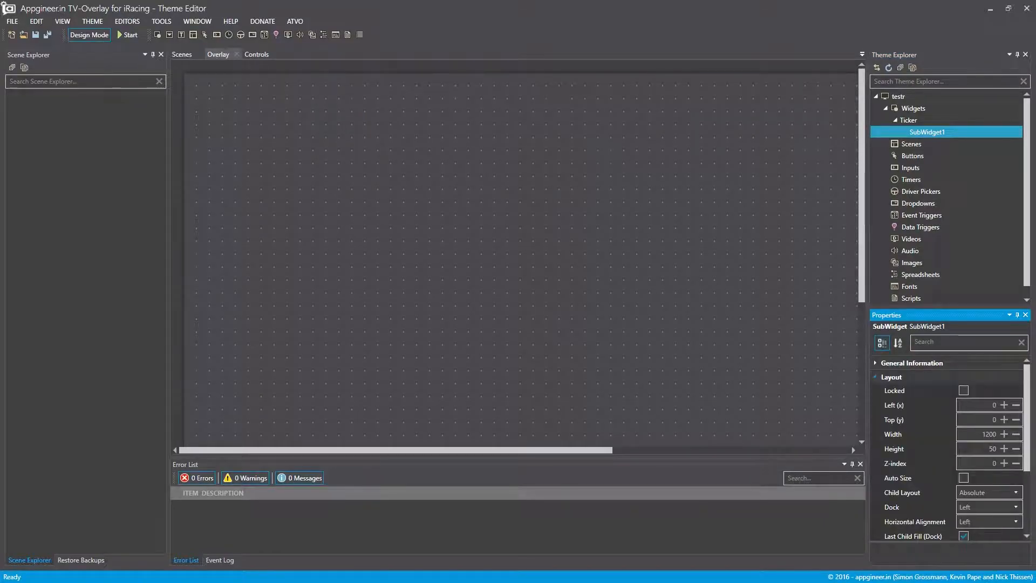
click(989, 435)
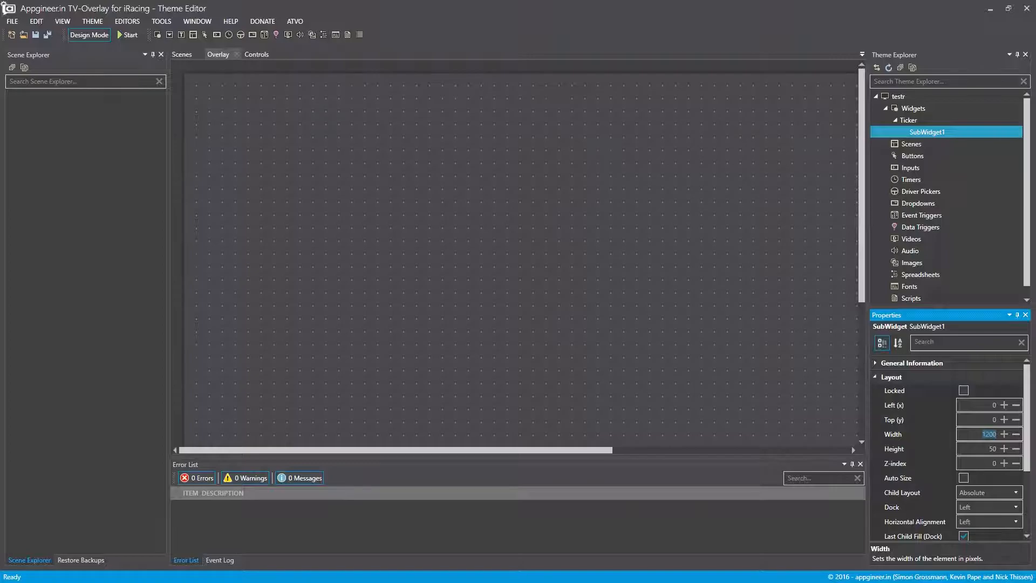
text(400)
right_click(917, 132)
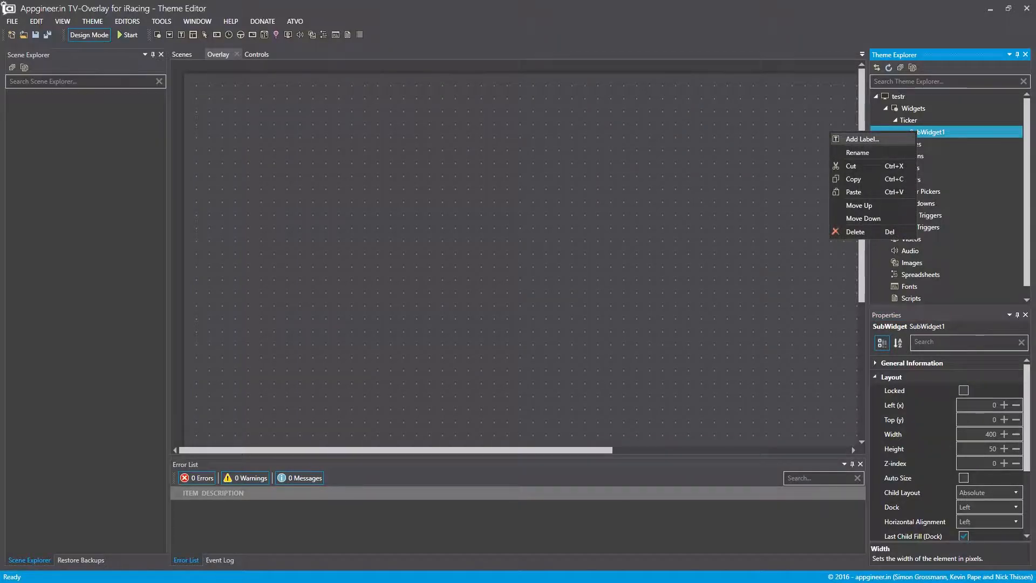
click(862, 139)
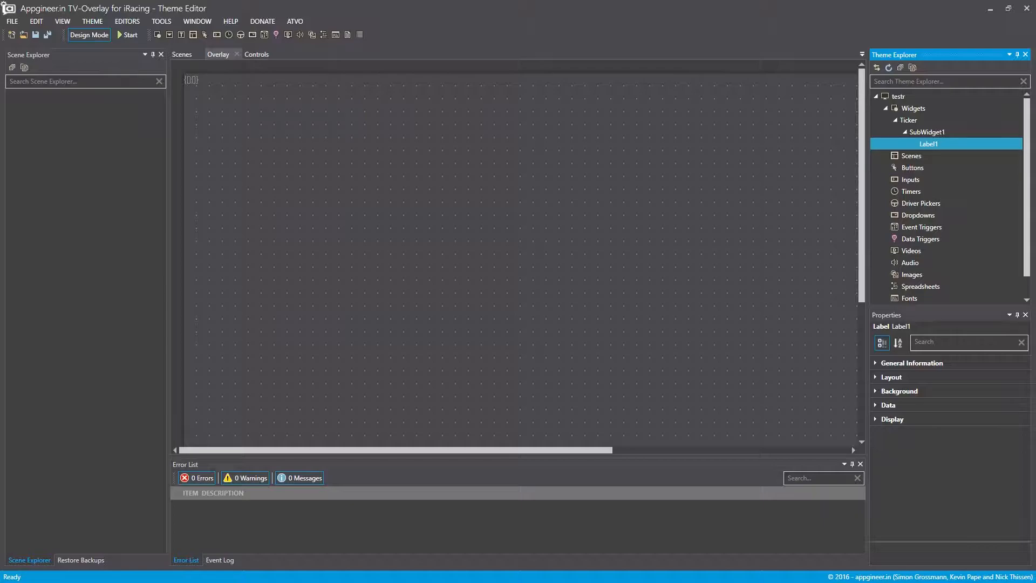
Set the Ticker widget's data set to standings, based on the current standings.
click(507, 87)
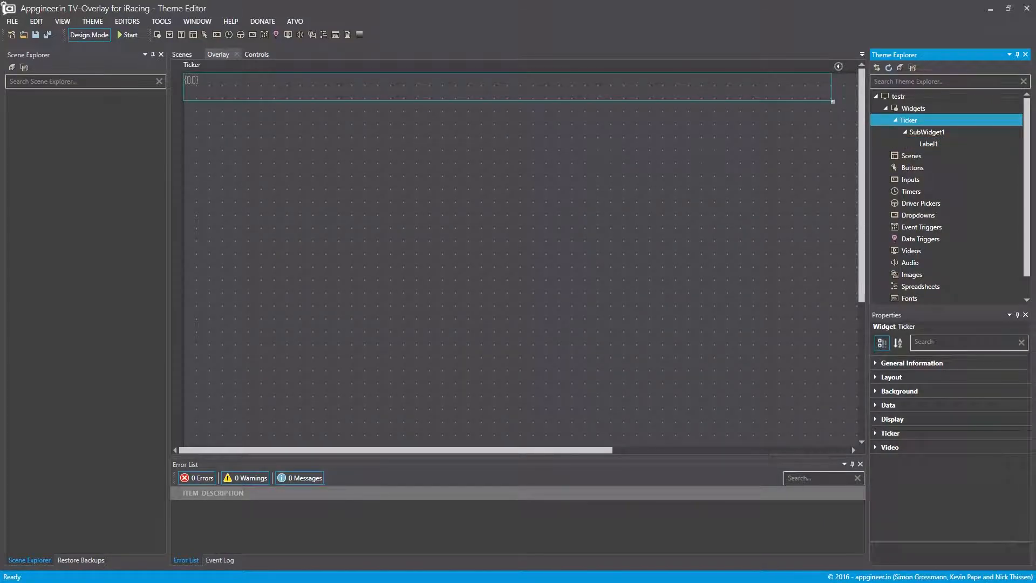
click(889, 404)
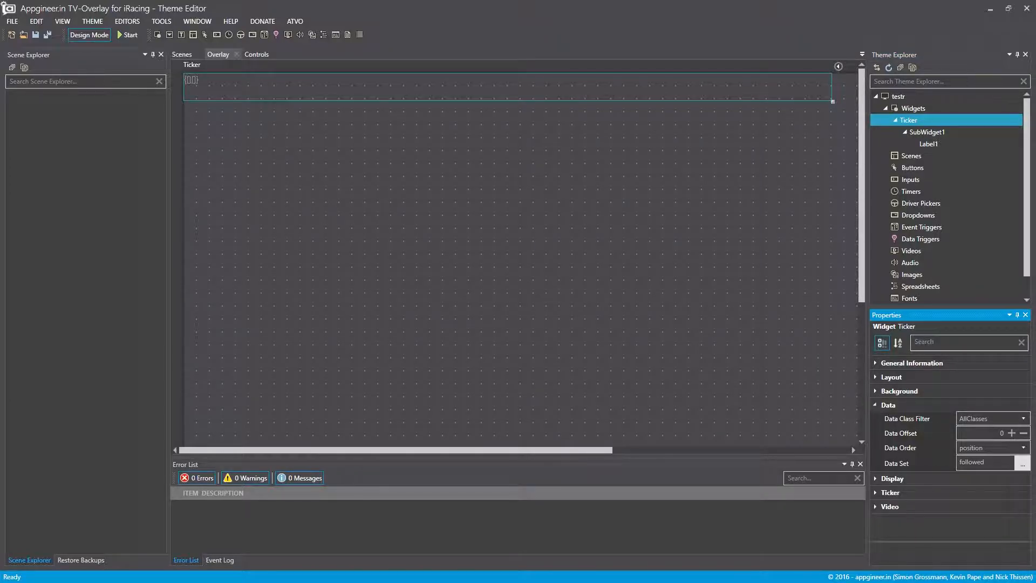
click(1023, 463)
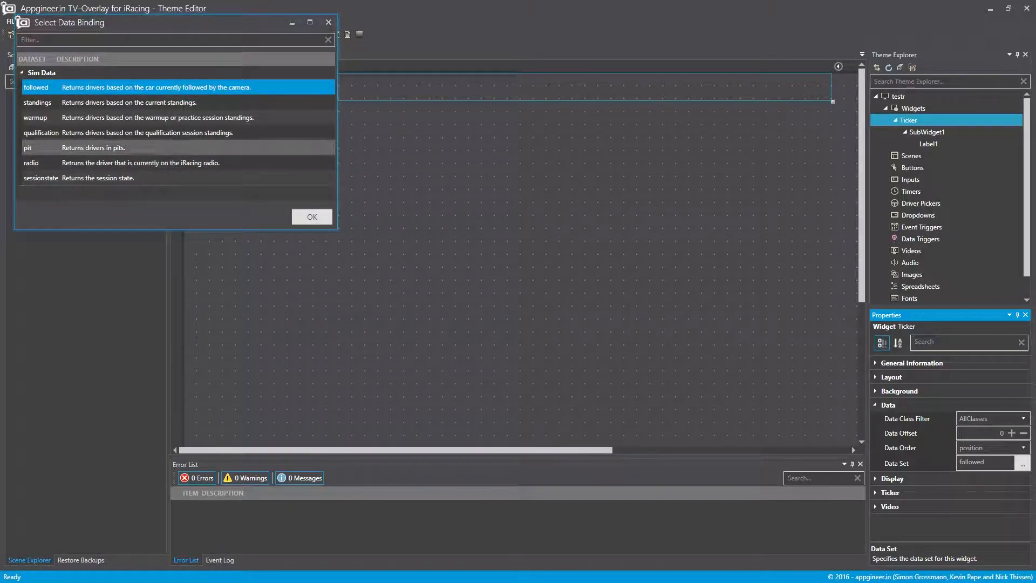
click(129, 103)
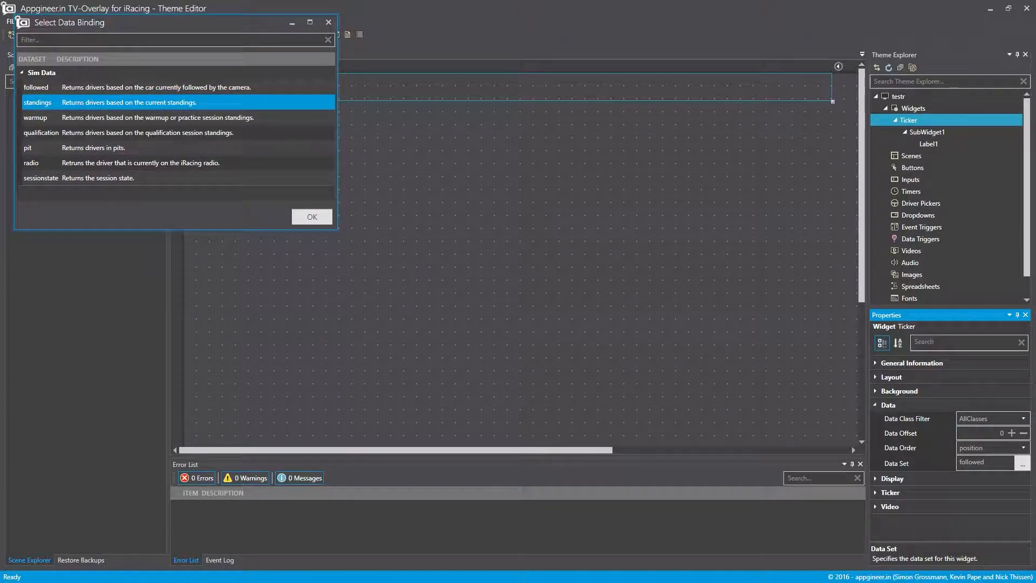
click(312, 217)
Open the data bindings selection for Label1 in the Ticker's sub widget.
click(928, 132)
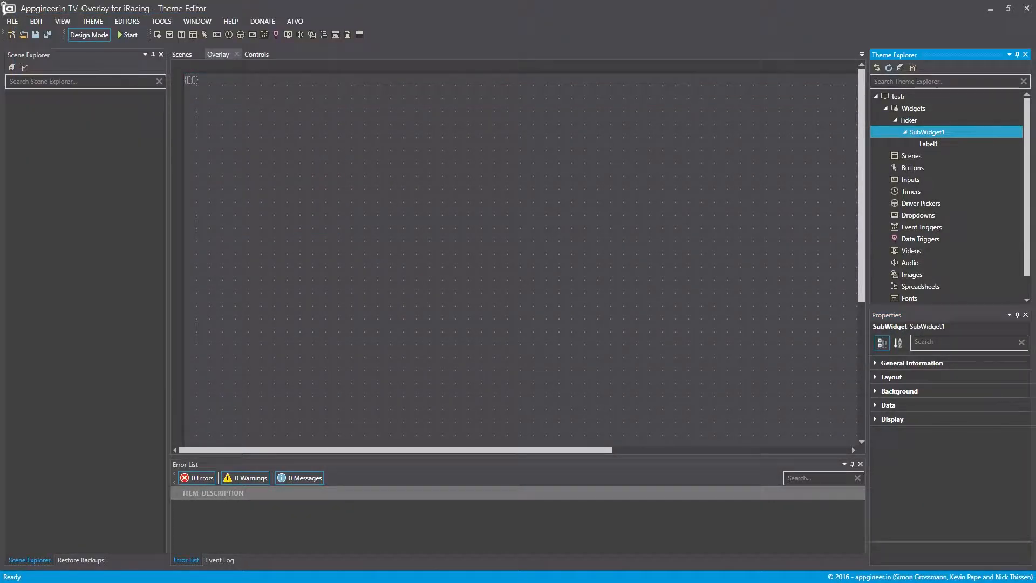
click(929, 144)
click(885, 405)
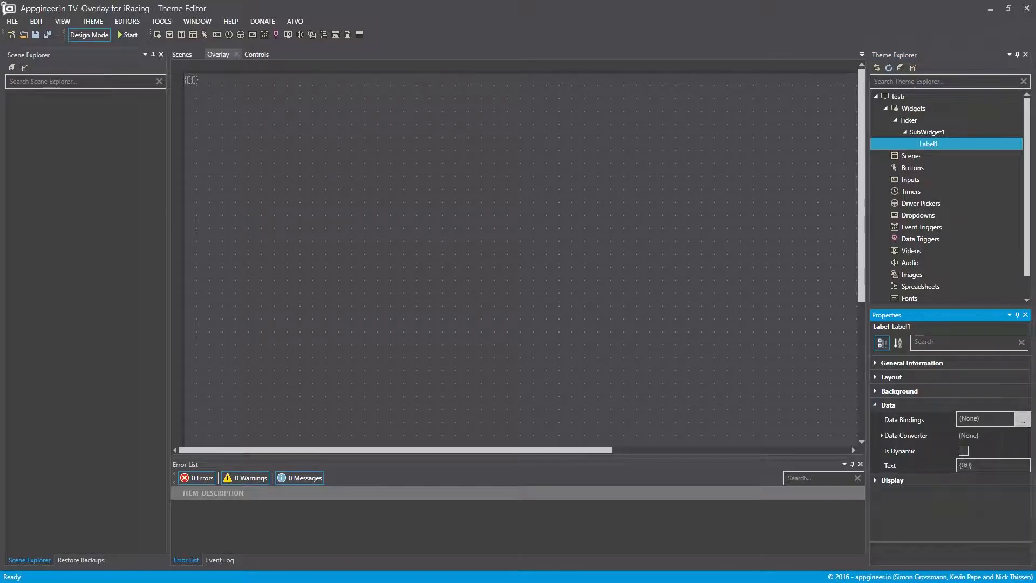
click(1023, 419)
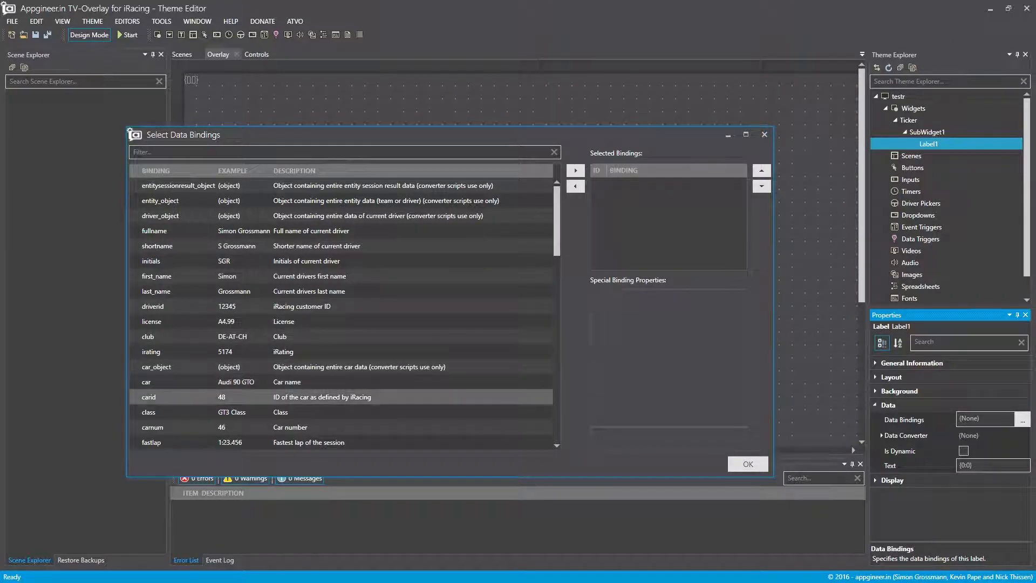
scroll(341, 321, down, 12)
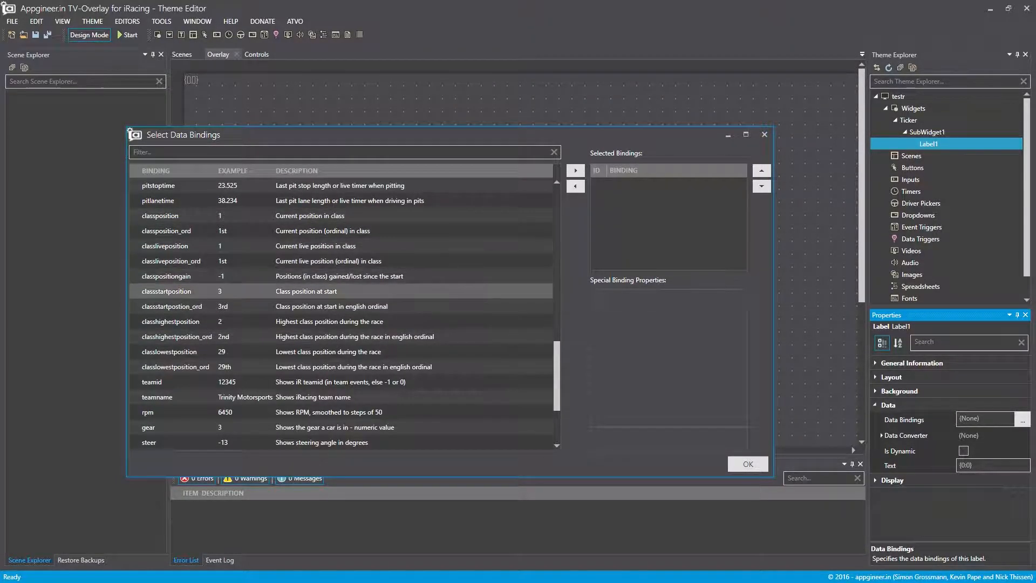
scroll(340, 336, up, 3)
click(340, 201)
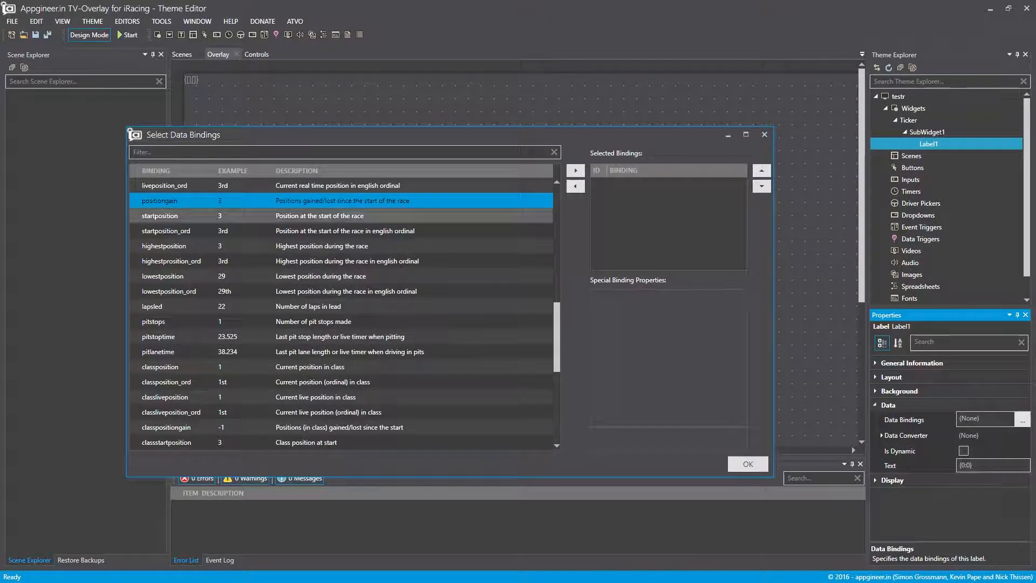
click(576, 171)
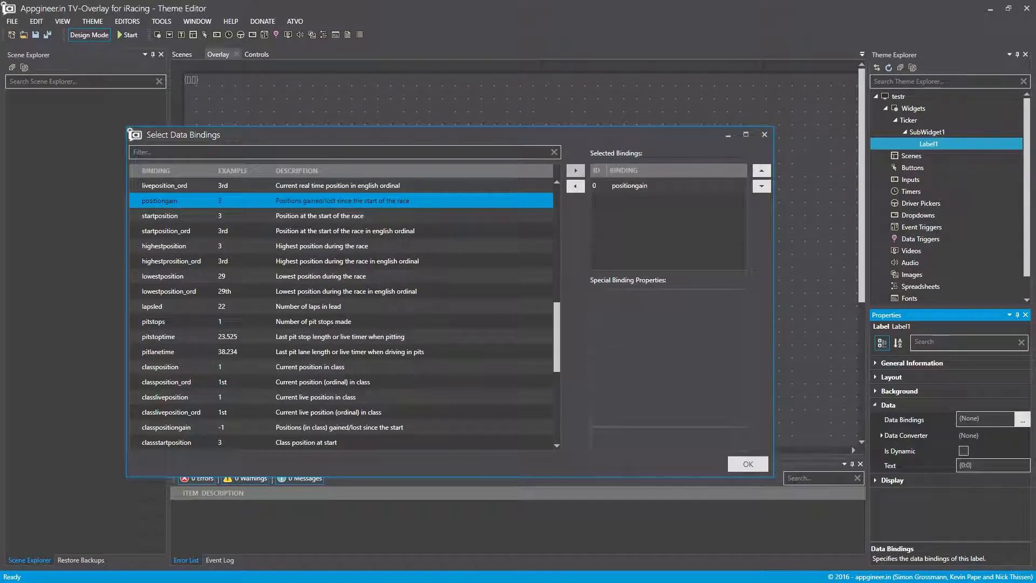
click(669, 185)
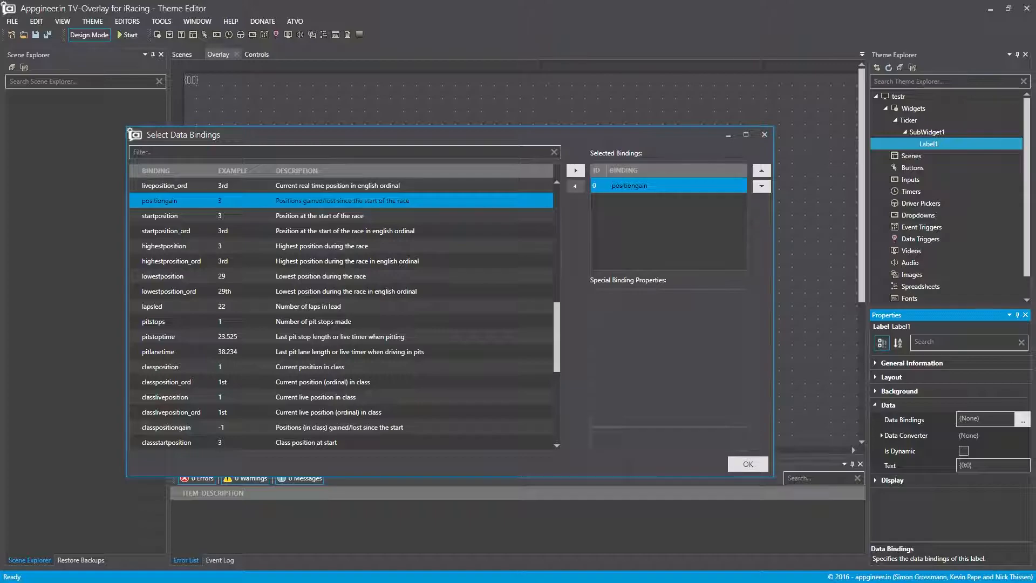
click(576, 185)
Bind Label1 to position, the current position at the S/F line.
scroll(340, 246, up, 3)
scroll(340, 246, up, 3)
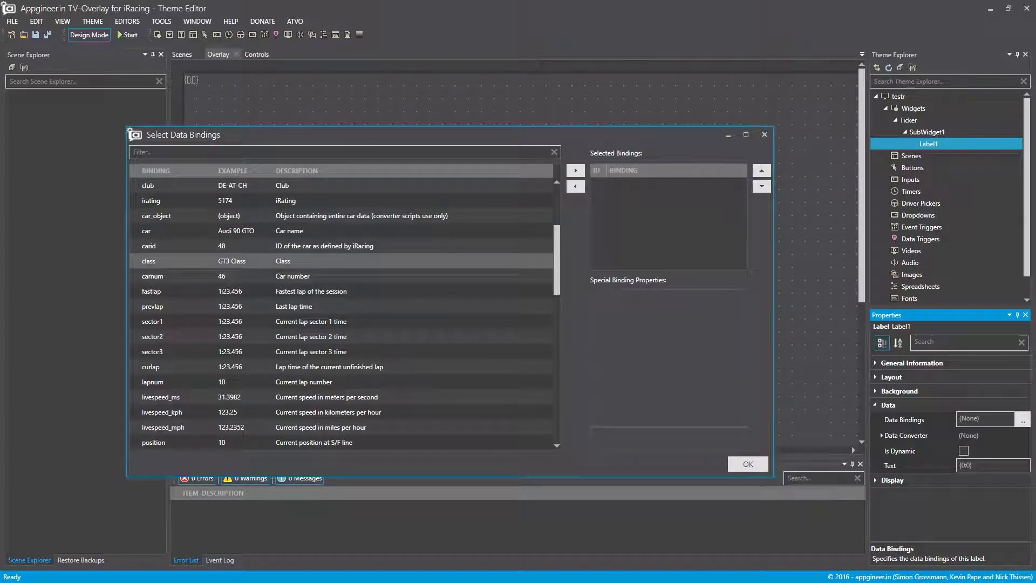
scroll(243, 352, down, 3)
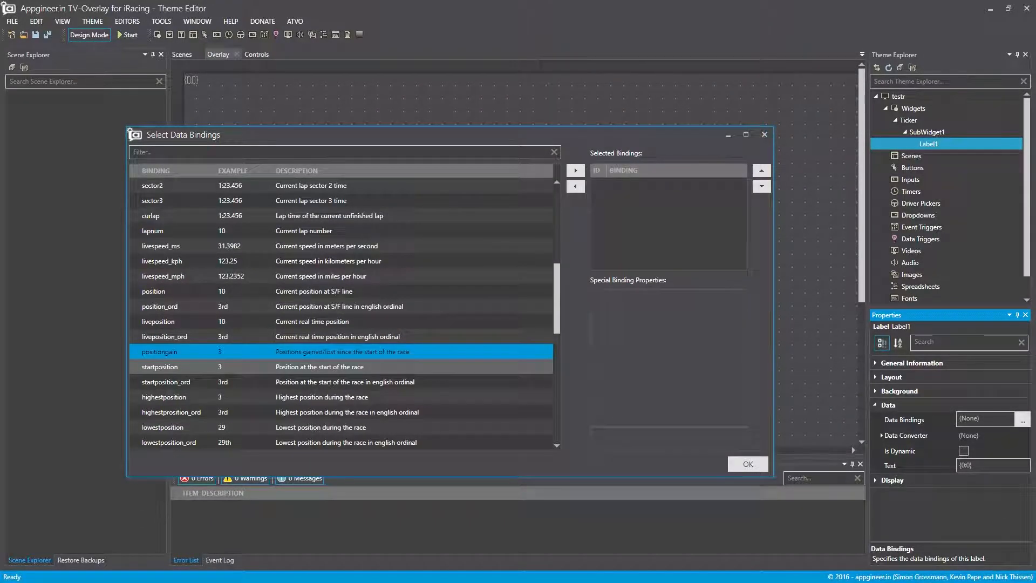
click(243, 292)
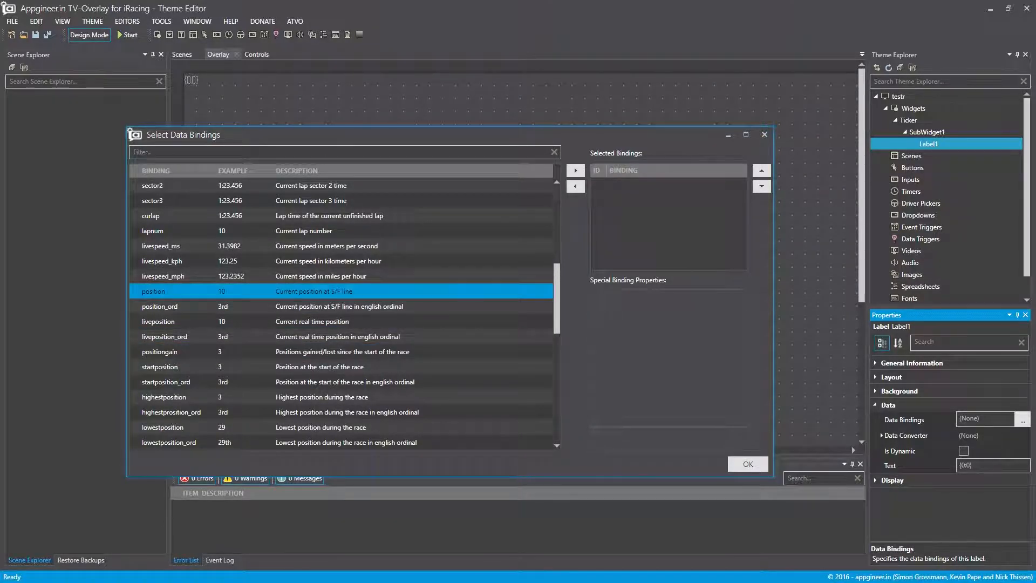
click(576, 170)
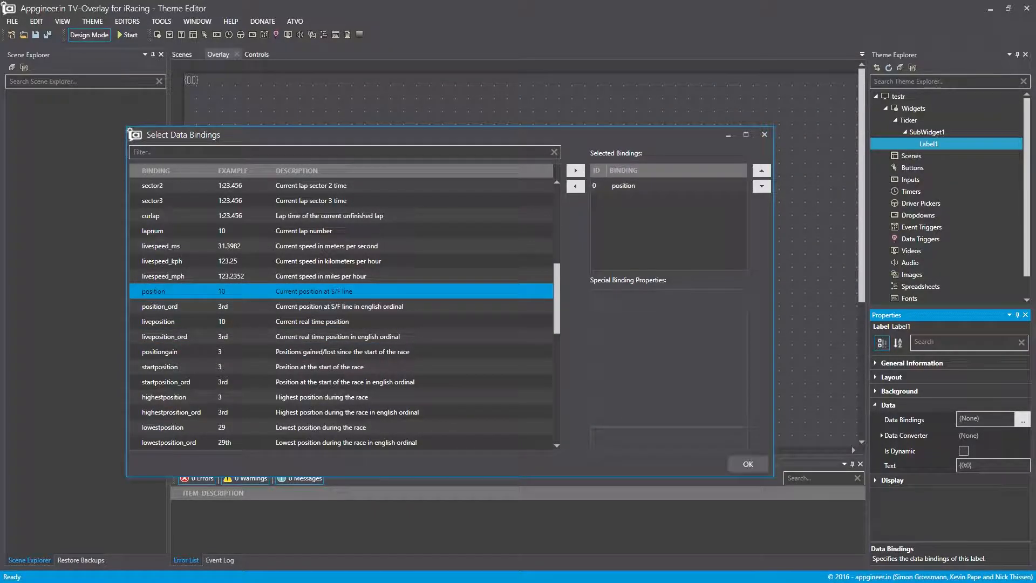
click(748, 463)
Open SubWidget1 for editing on its own canvas and set Label1's width to 50 pixels.
click(927, 132)
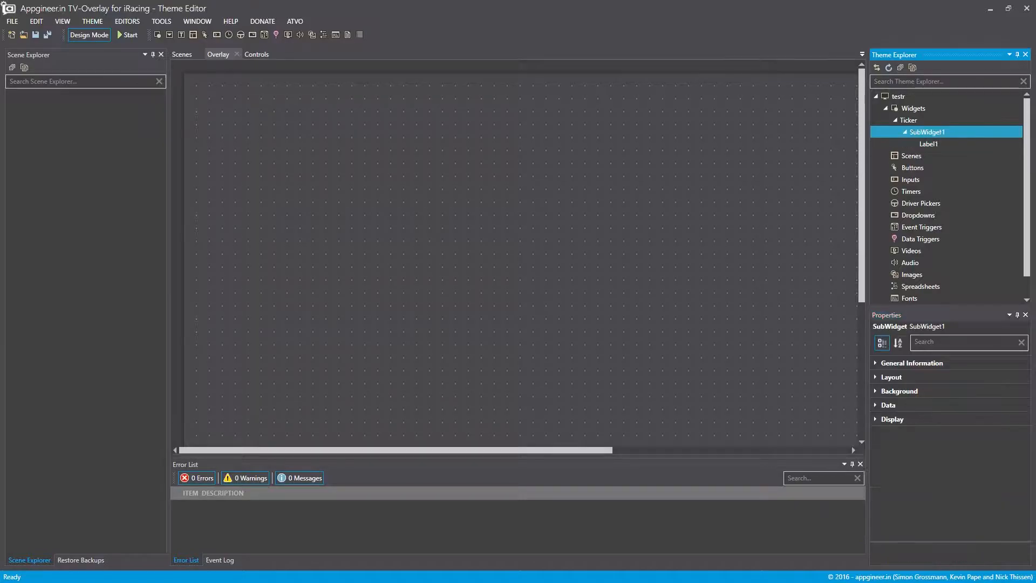
double_click(927, 132)
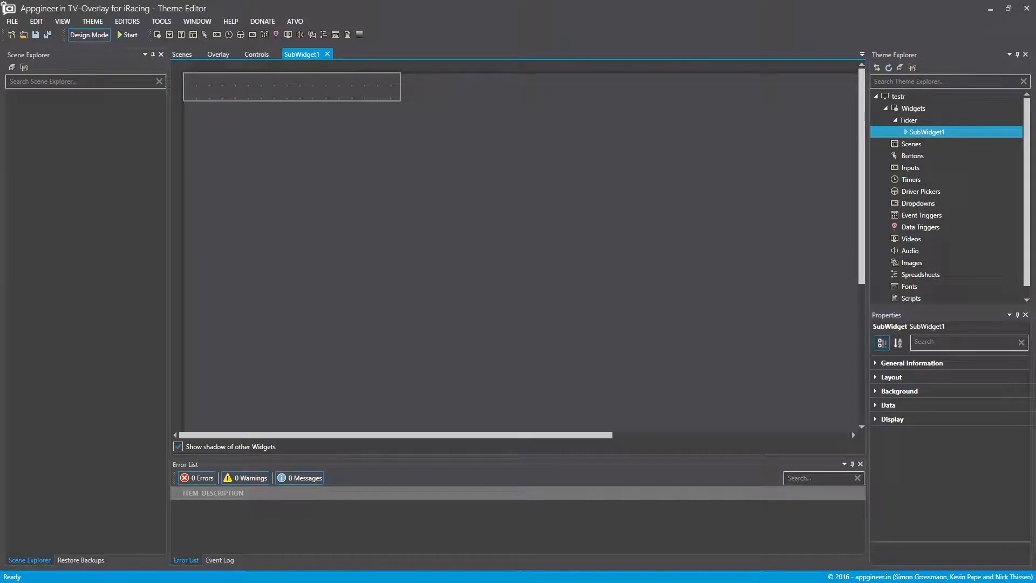
click(292, 87)
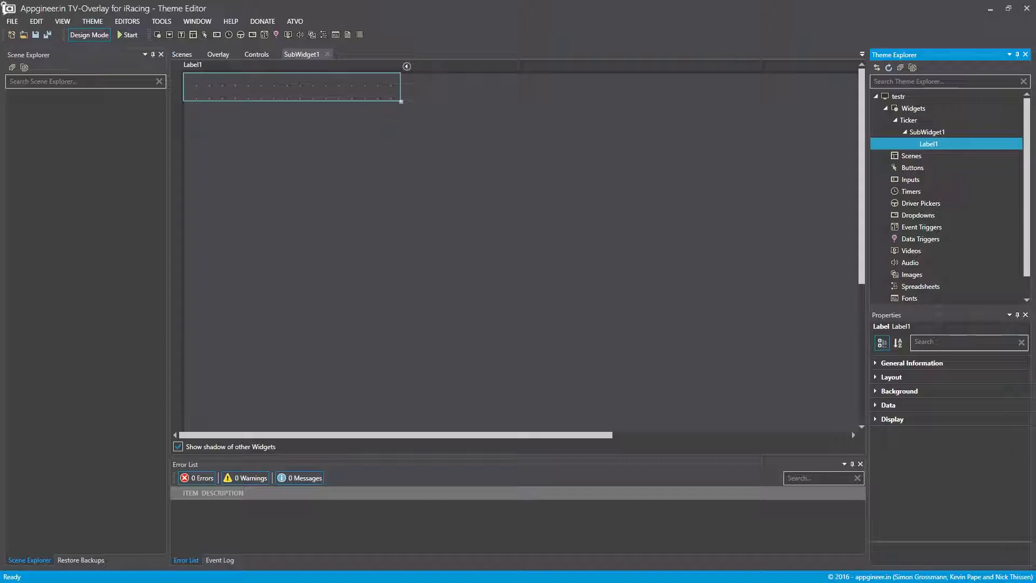
click(876, 377)
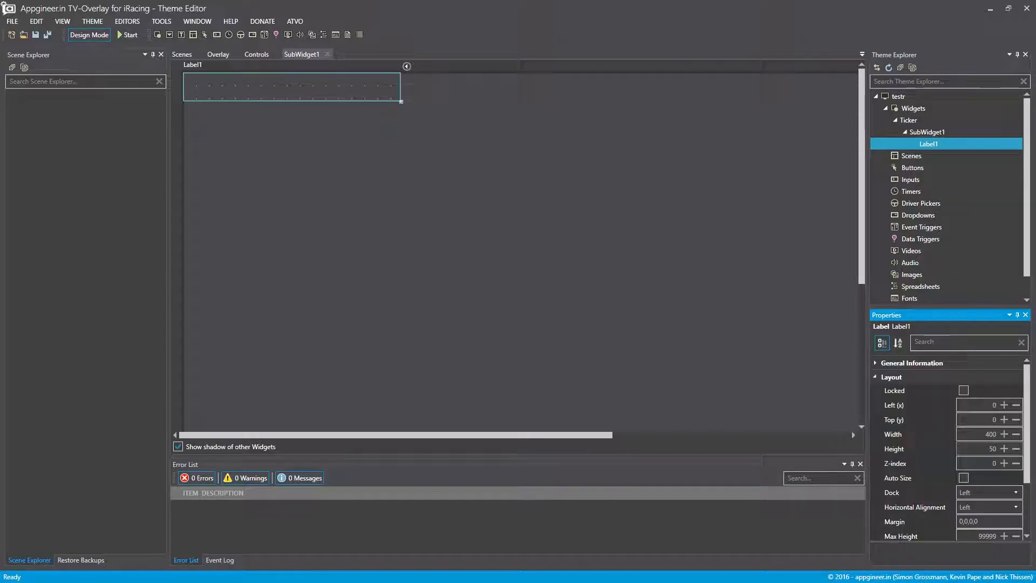
drag(998, 434, 984, 434)
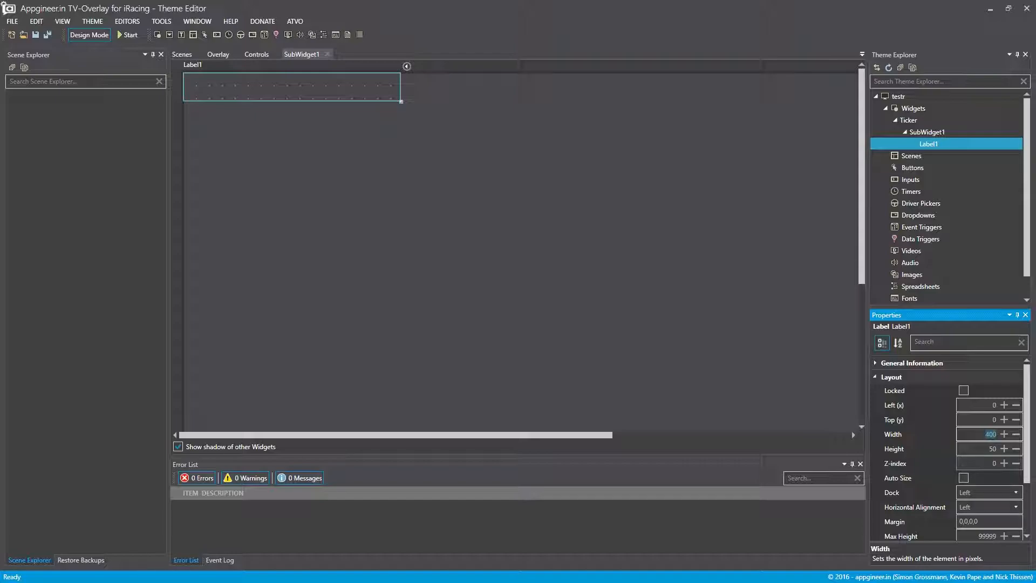
text(50)
click(927, 133)
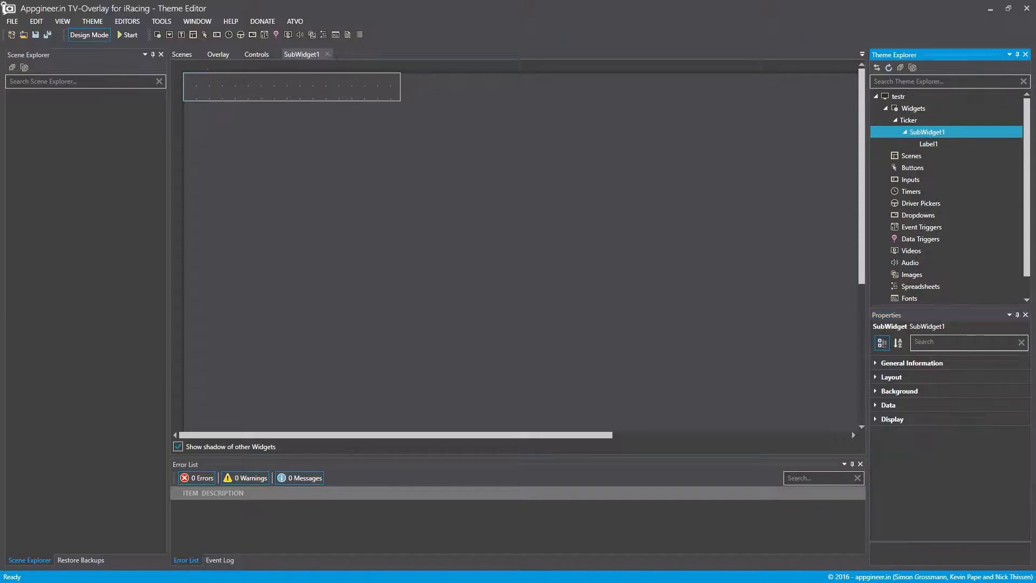
right_click(929, 133)
click(906, 142)
Set Label1's stretch to Uniform and its stretch direction to Both.
click(928, 144)
click(888, 405)
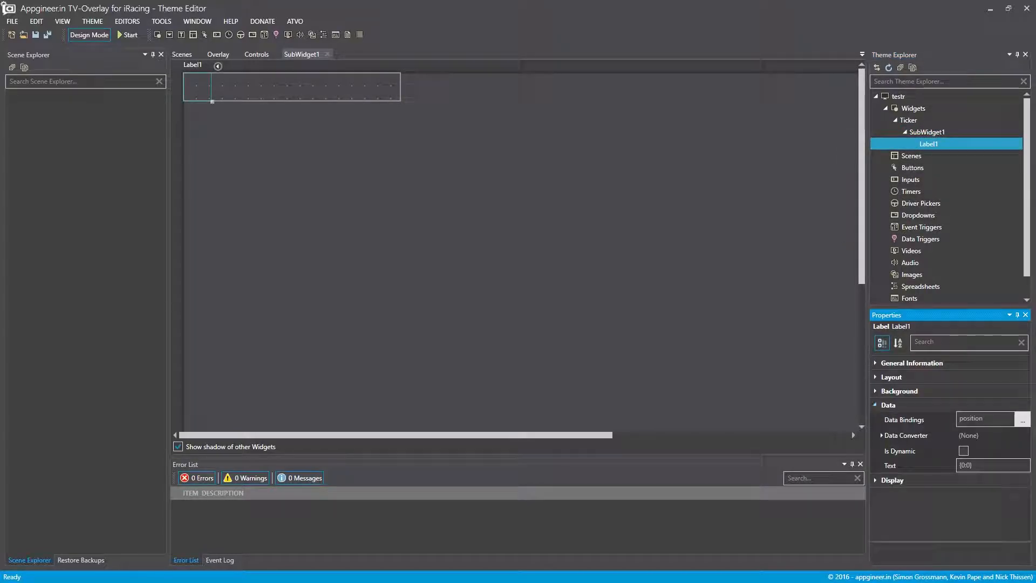
click(993, 466)
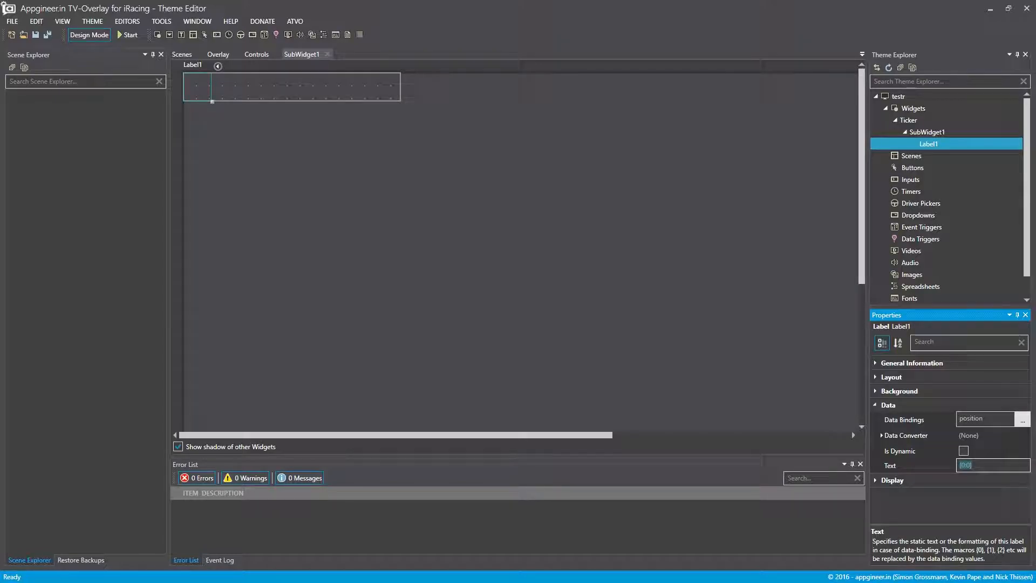
click(892, 480)
scroll(950, 431, down, 5)
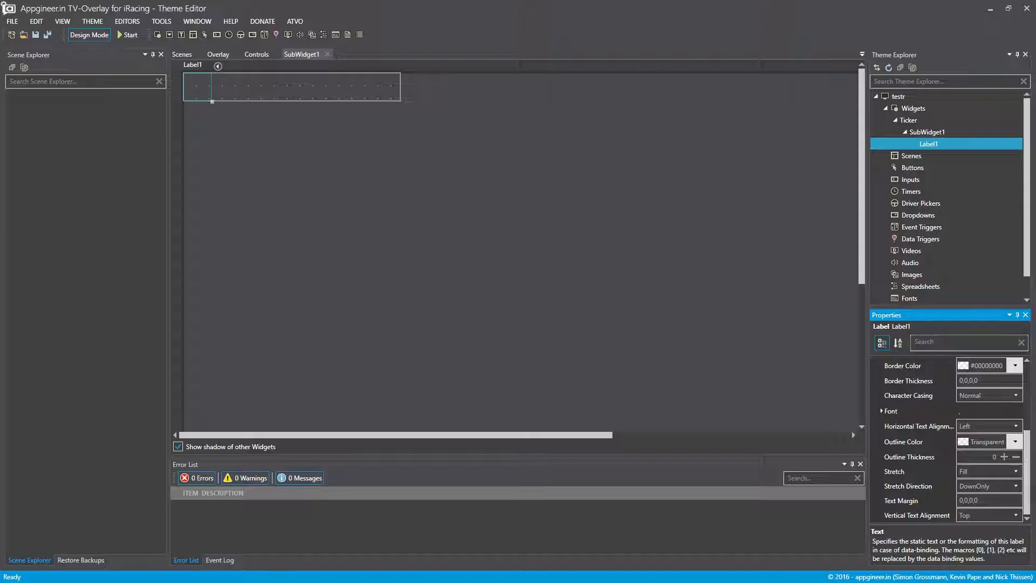
click(989, 471)
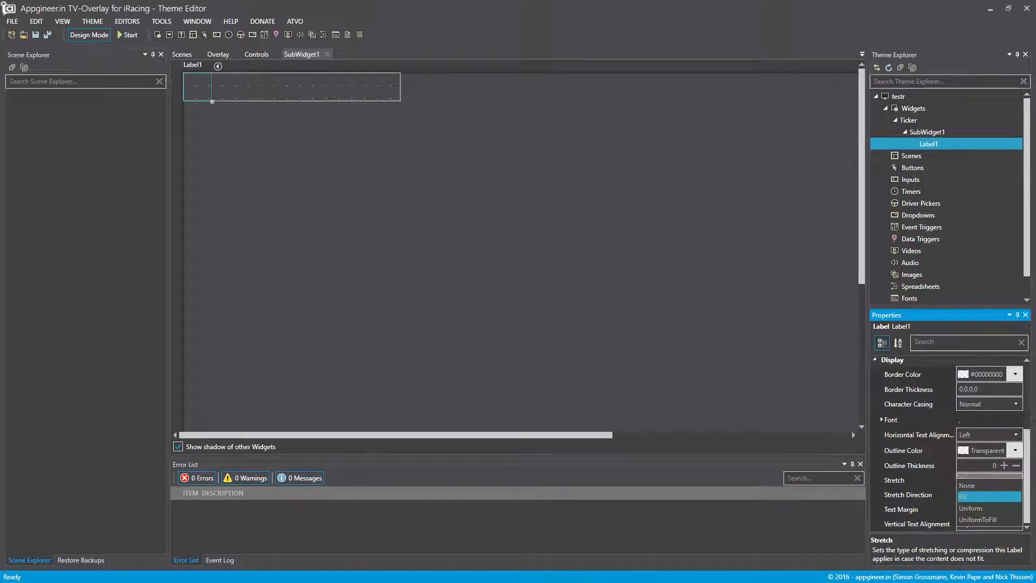
click(989, 507)
click(990, 494)
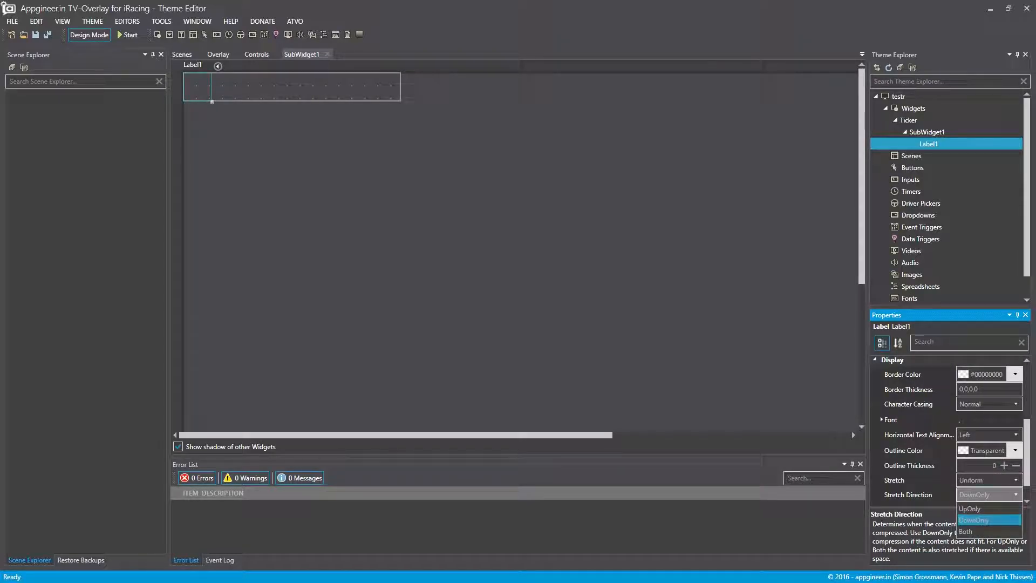
click(966, 531)
Center Label1's text both horizontally and vertically.
click(989, 435)
click(971, 466)
click(976, 472)
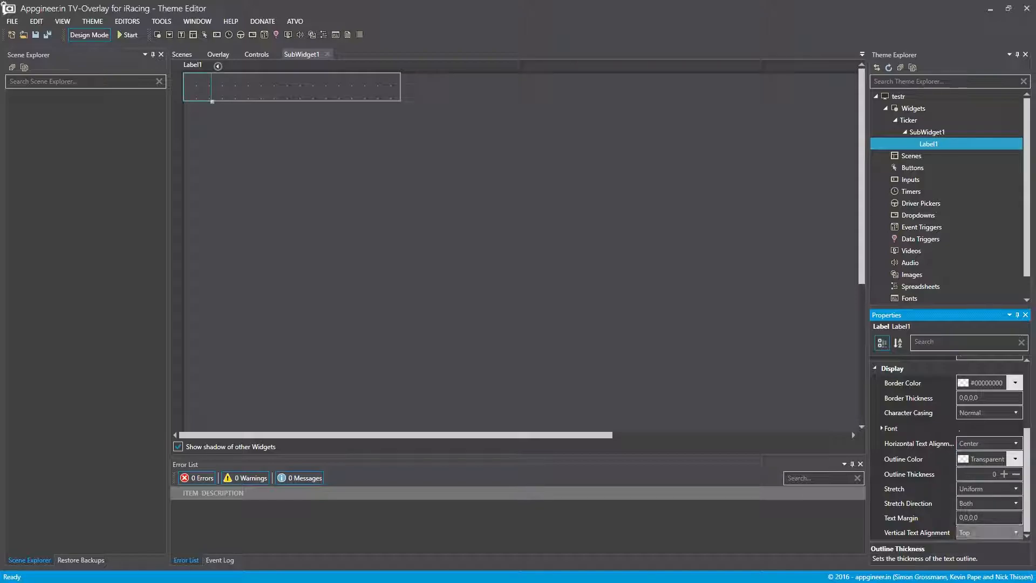
click(990, 532)
click(969, 495)
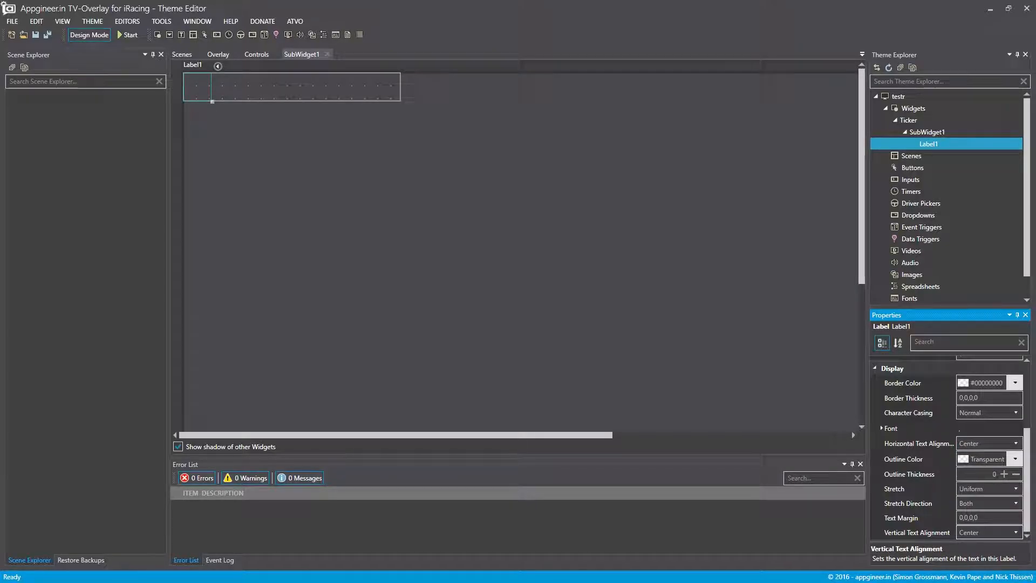
Add a second label to SubWidget1 and set its width to 50 pixels.
right_click(933, 133)
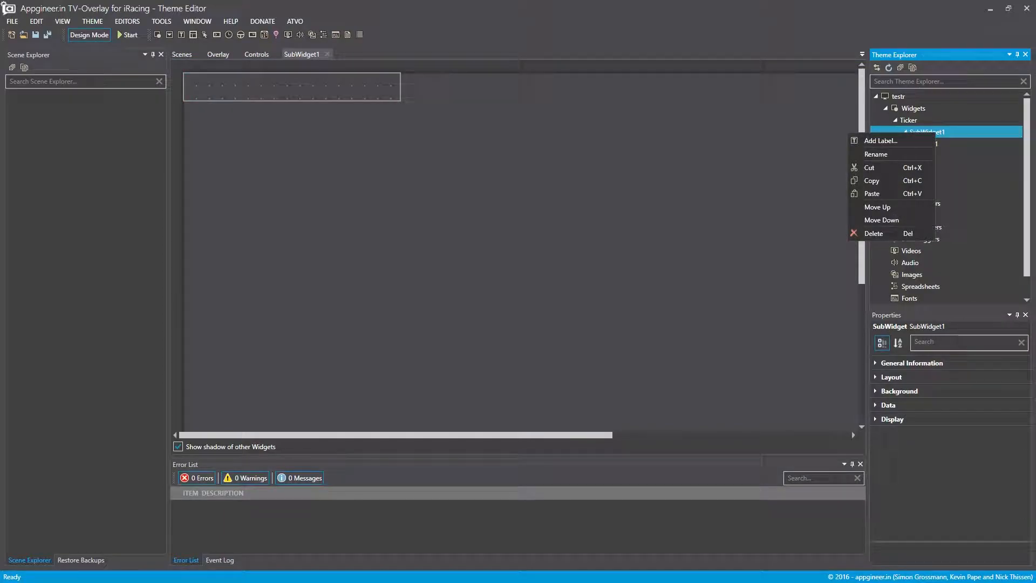
click(881, 141)
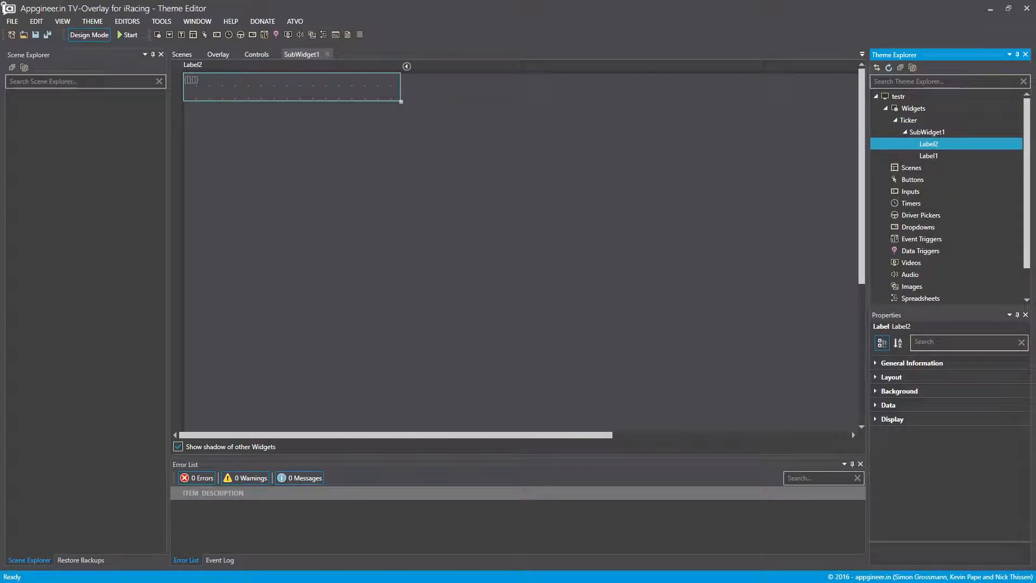
click(891, 377)
double_click(990, 434)
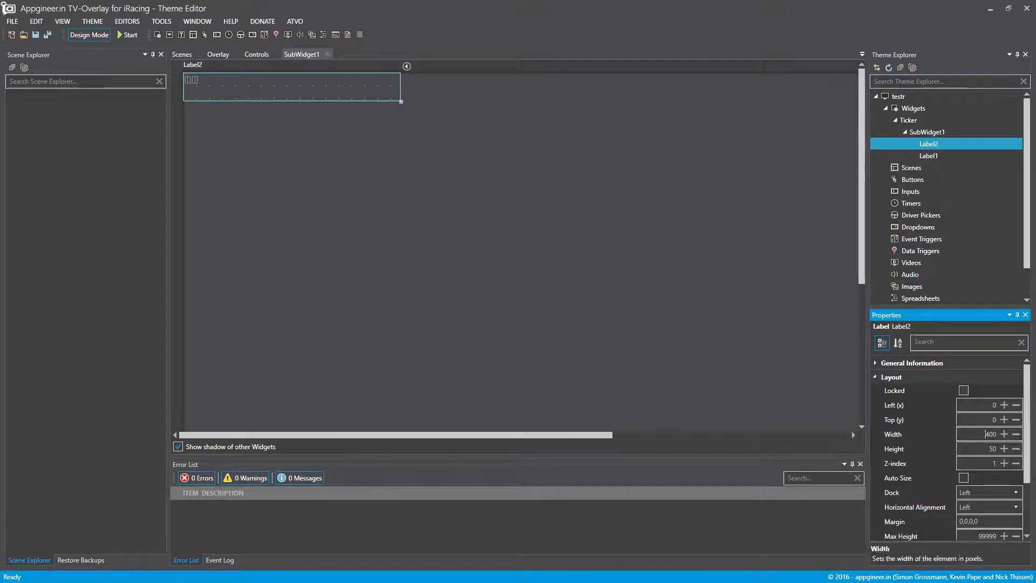
text(50)
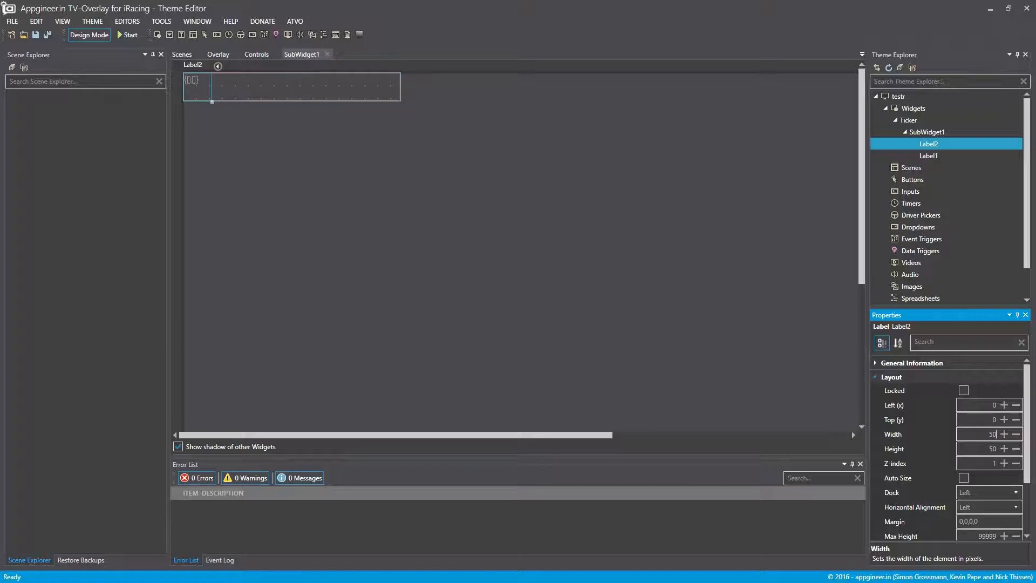
click(891, 376)
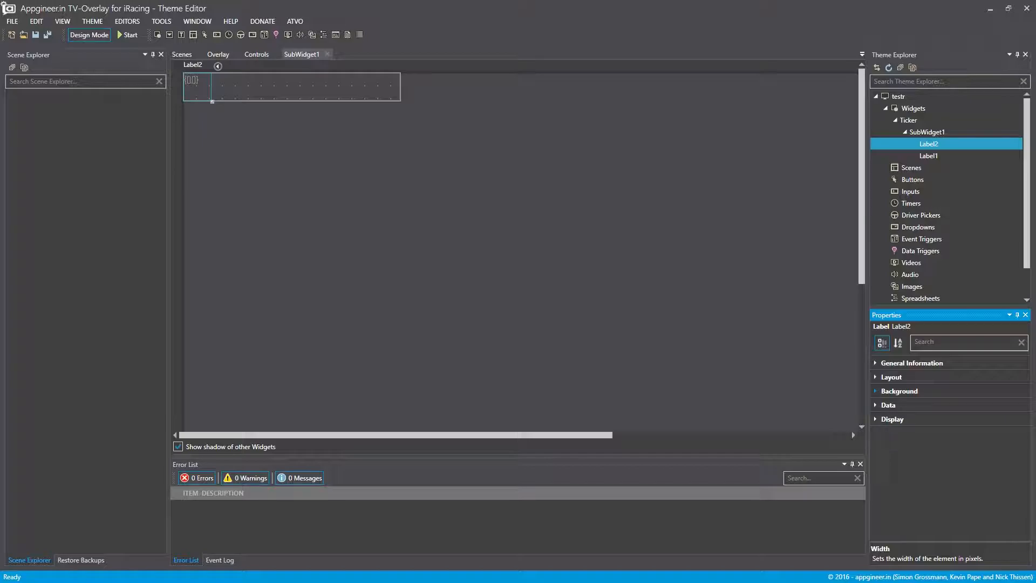
Bind the second label to carnum, the car number.
click(889, 405)
click(1023, 420)
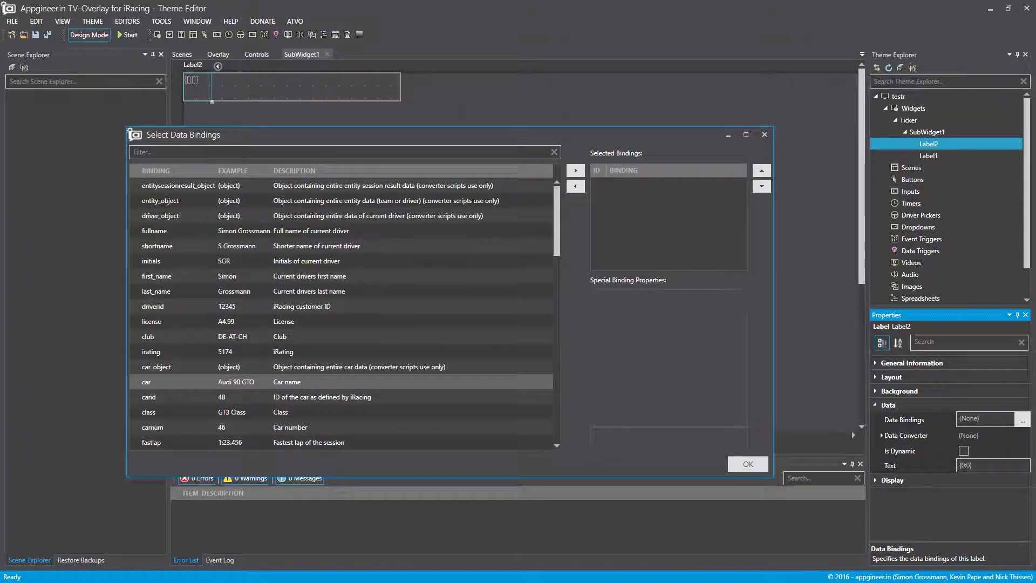
click(152, 427)
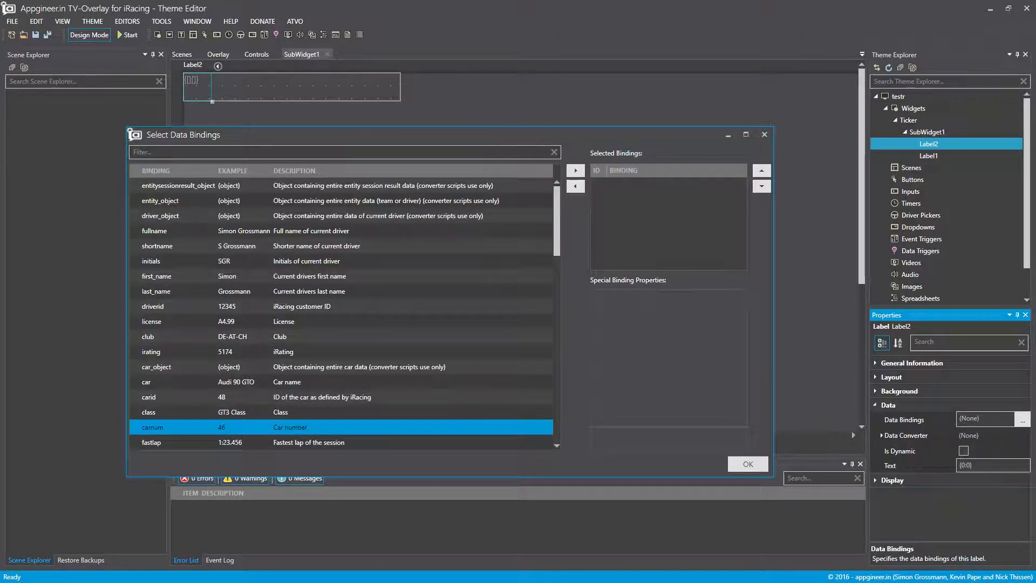
click(576, 170)
click(748, 464)
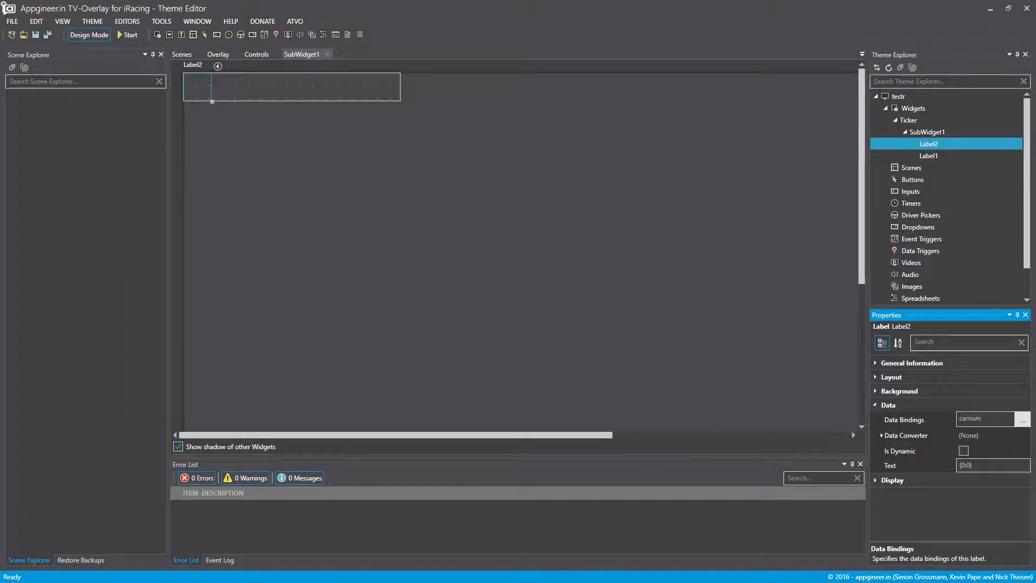
Set Label2's stretch to Uniform and its stretch direction to Both.
scroll(947, 448, down, 5)
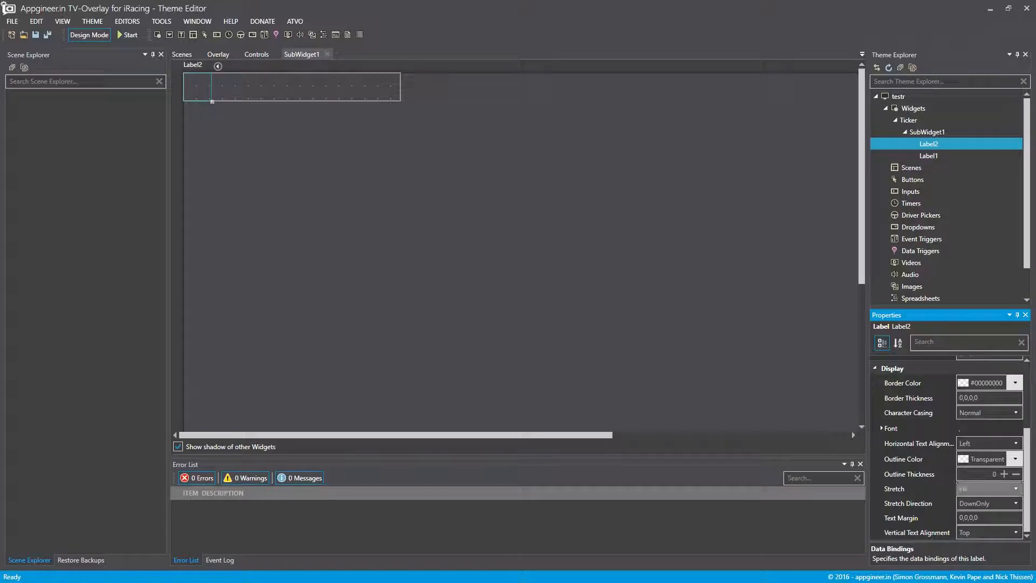
click(990, 480)
click(971, 525)
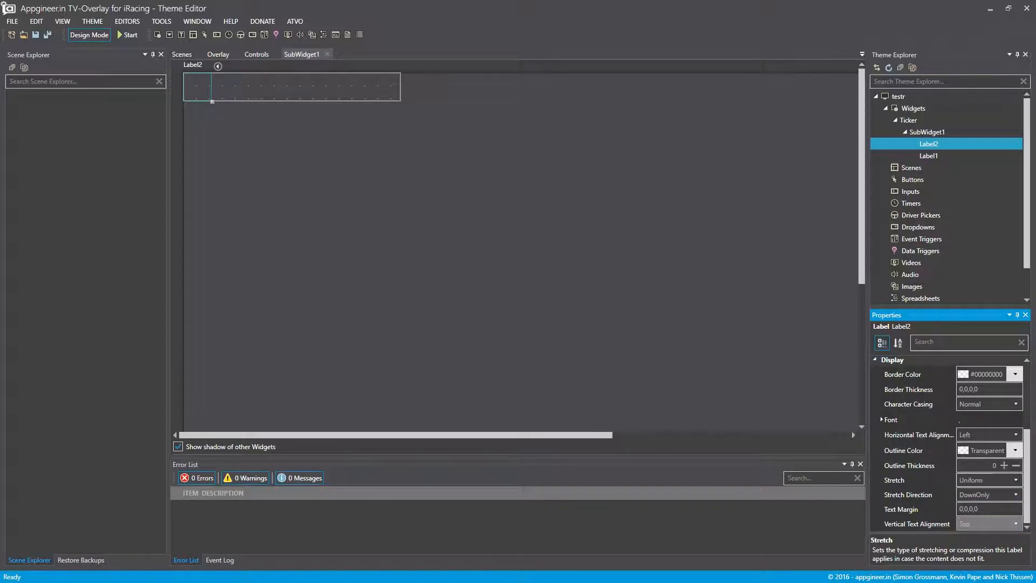
click(989, 495)
click(966, 531)
Center Label2's text both horizontally and vertically.
click(989, 434)
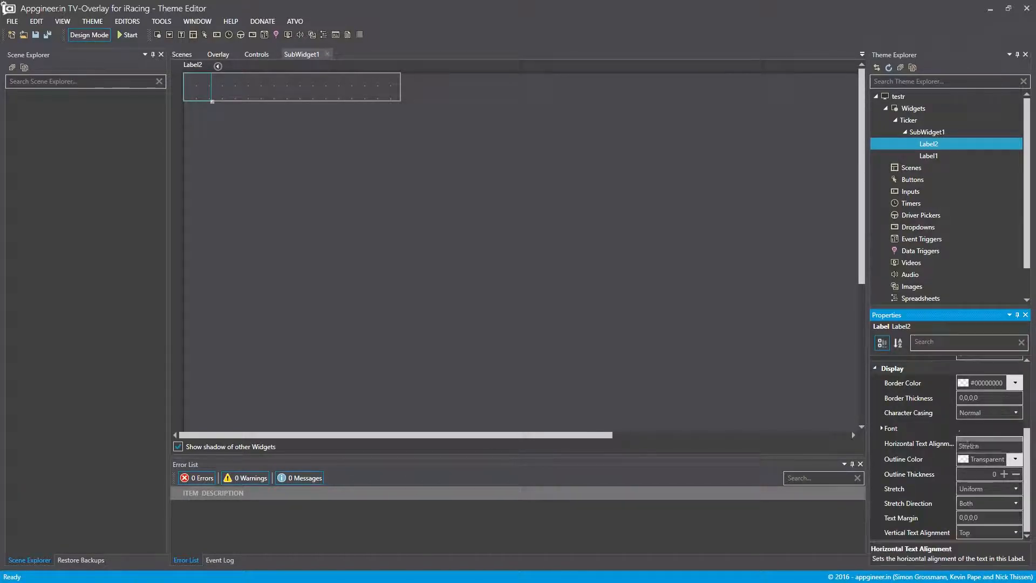
click(969, 460)
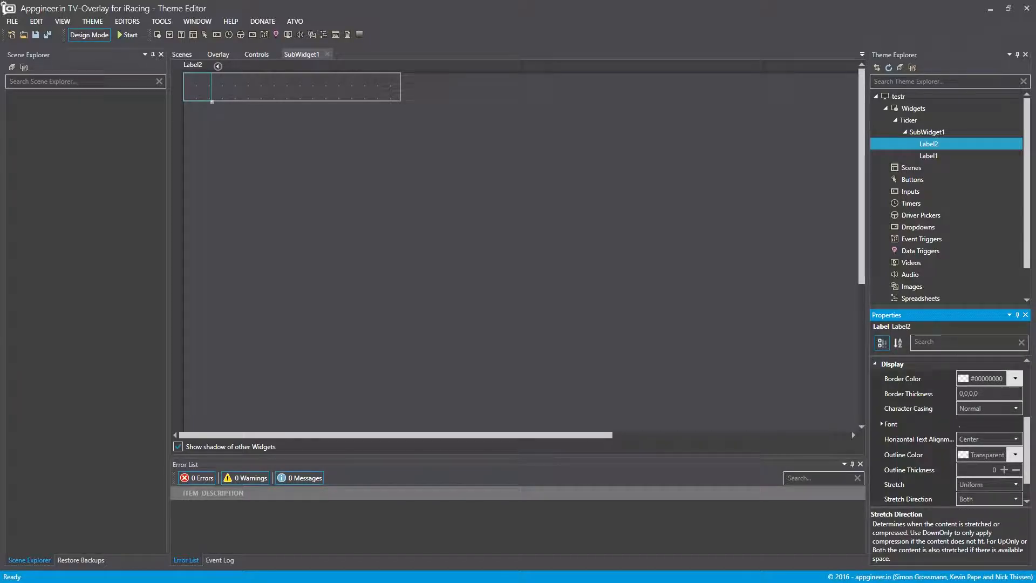
click(989, 532)
click(969, 521)
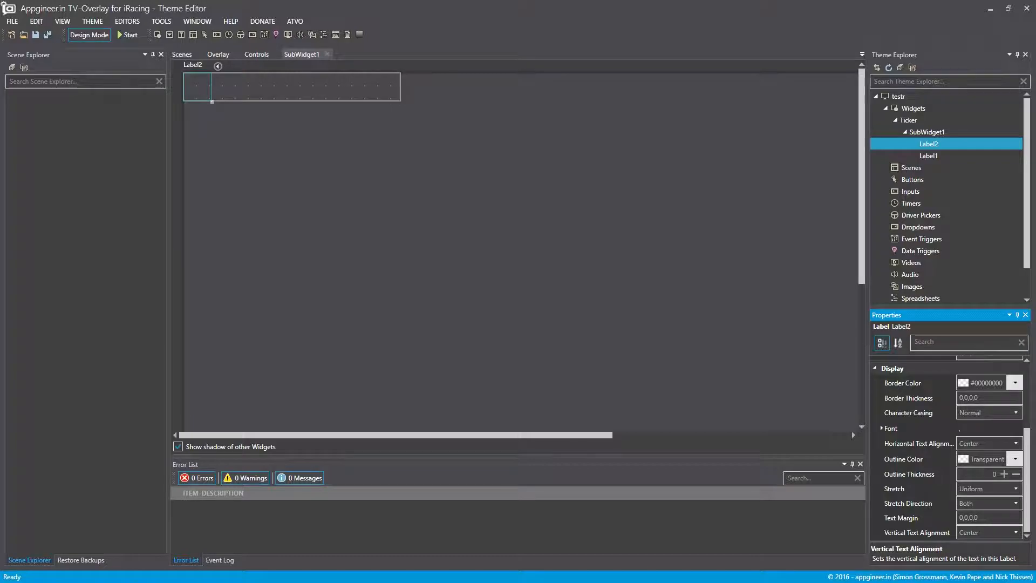
Set Label2's left (x) position to 50 pixels in its layout.
scroll(950, 443, up, 4)
click(875, 377)
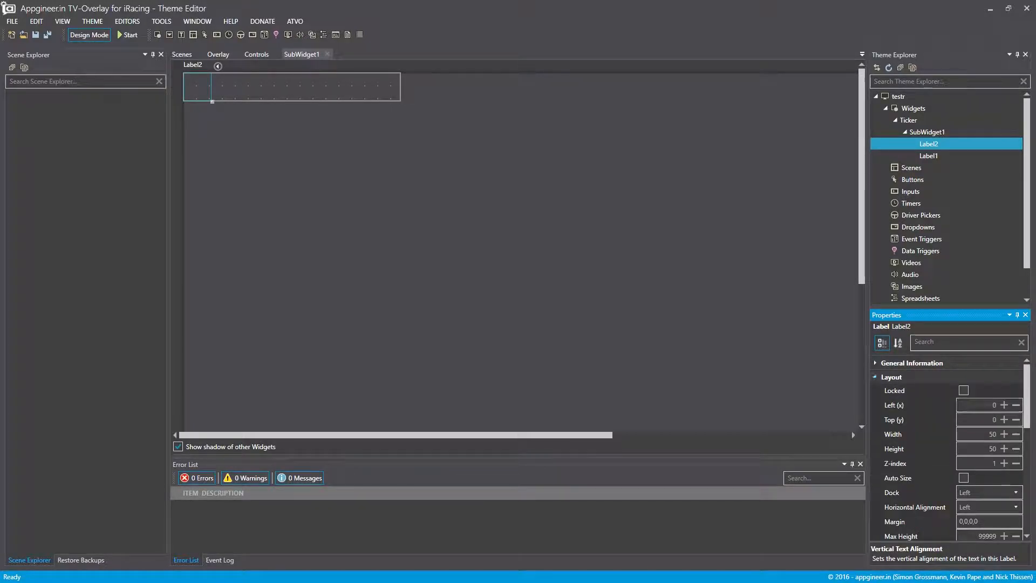
click(980, 405)
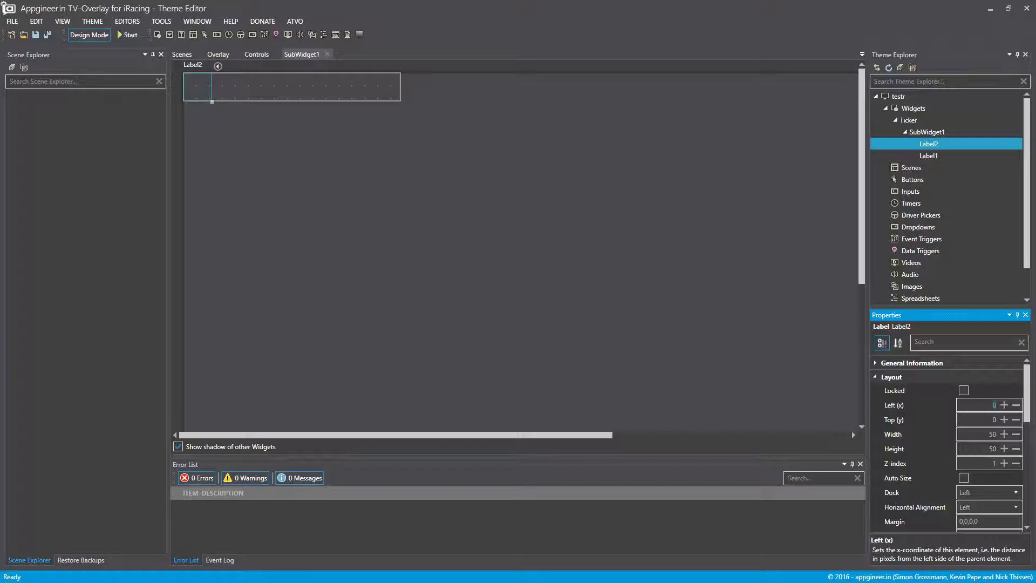
text(50)
Add a third label to SubWidget1, 200 pixels wide, with its left (x) position at 100.
right_click(928, 132)
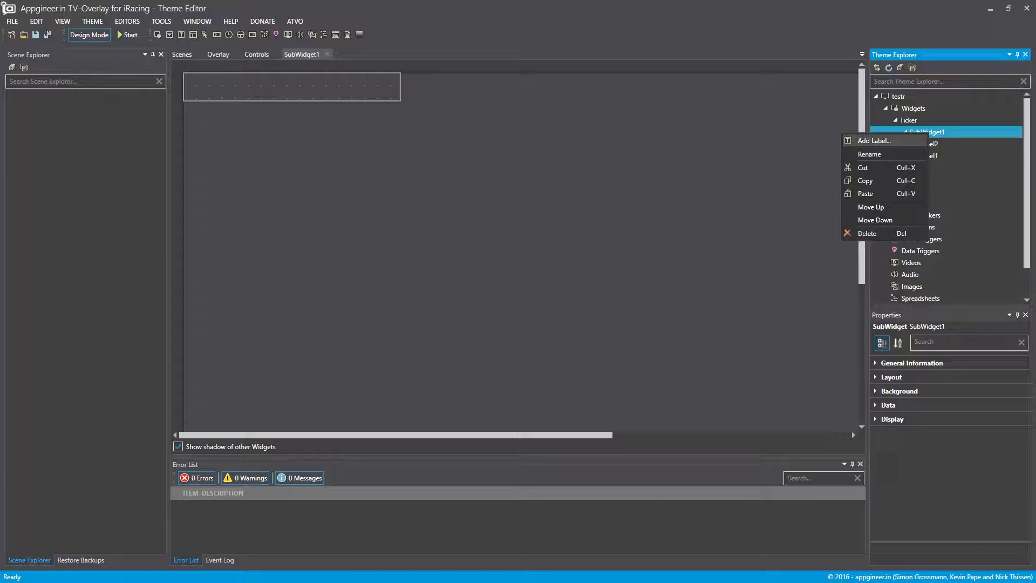
click(874, 141)
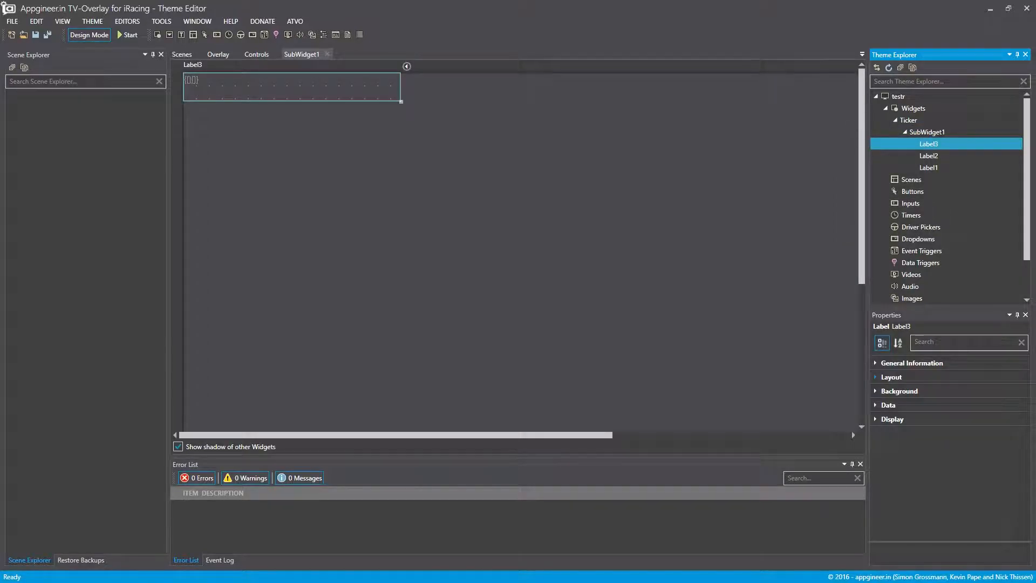
double_click(991, 434)
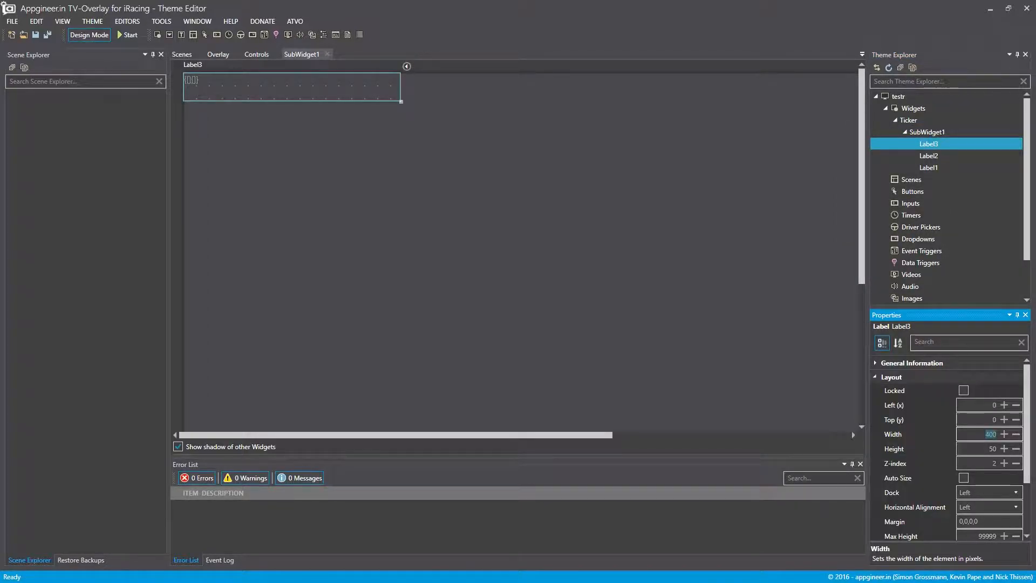
text(200)
click(991, 405)
text(100)
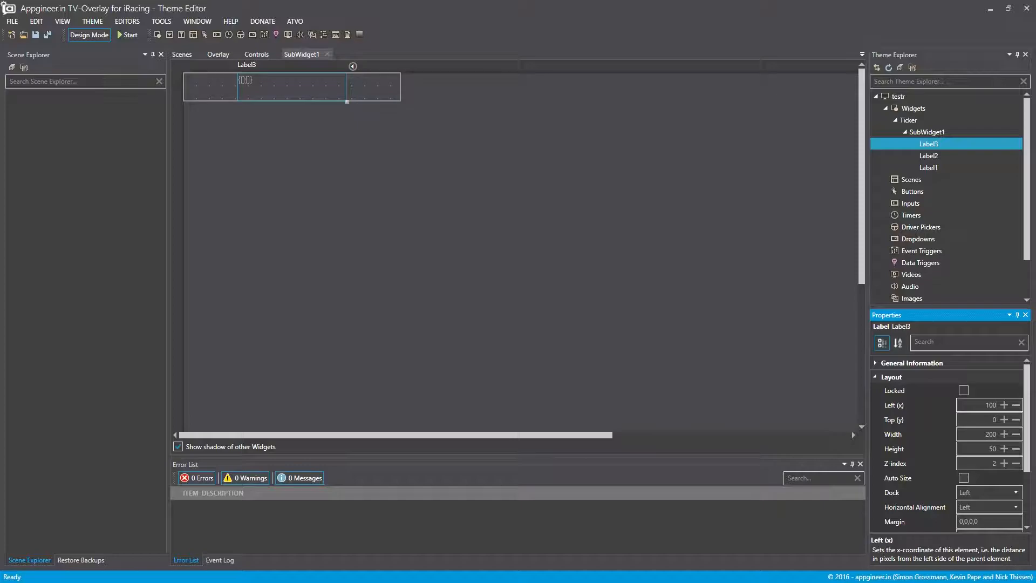
Center Label3's text both horizontally and vertically.
click(891, 377)
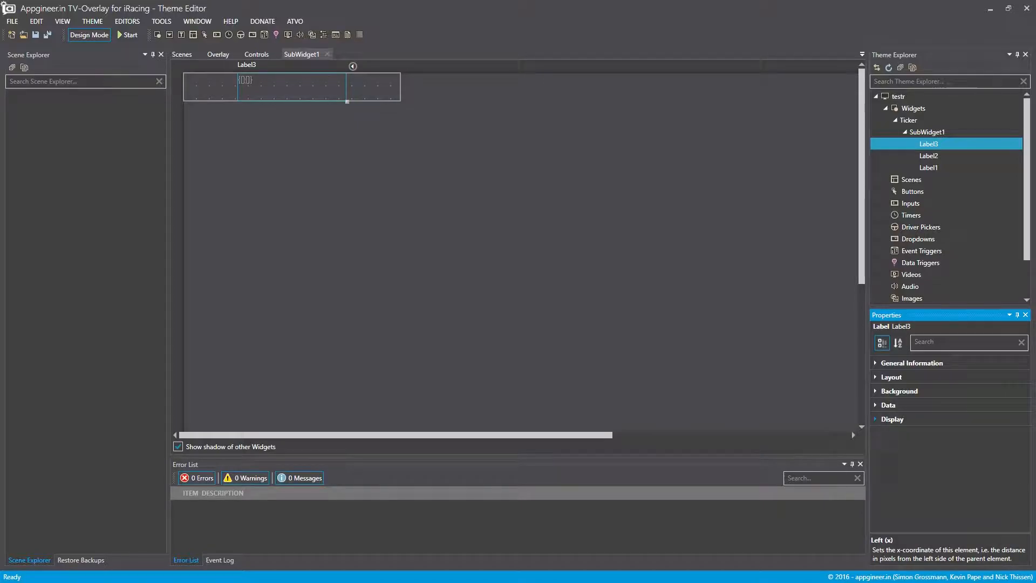
click(892, 419)
scroll(945, 431, down, 3)
click(991, 436)
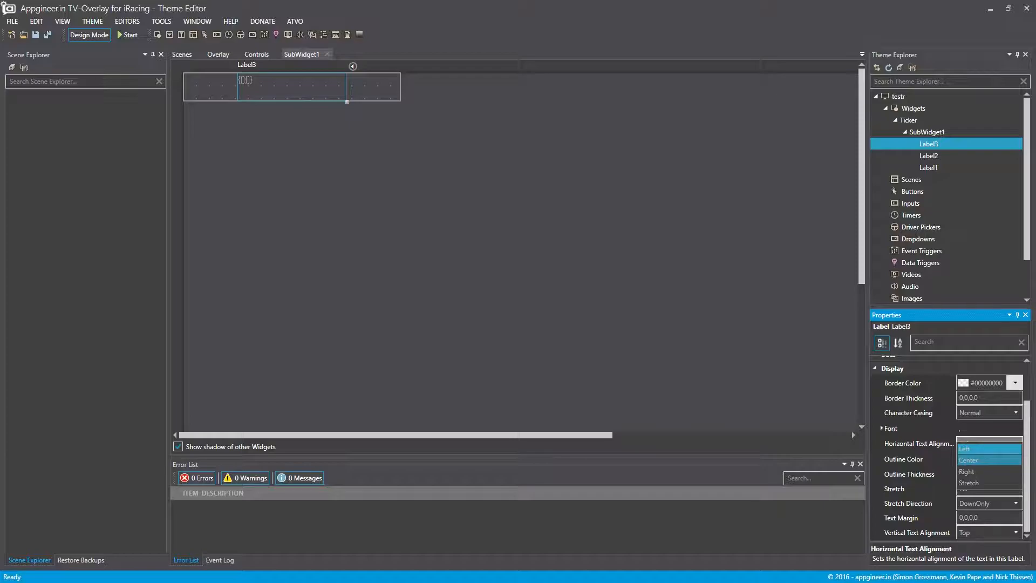
click(969, 460)
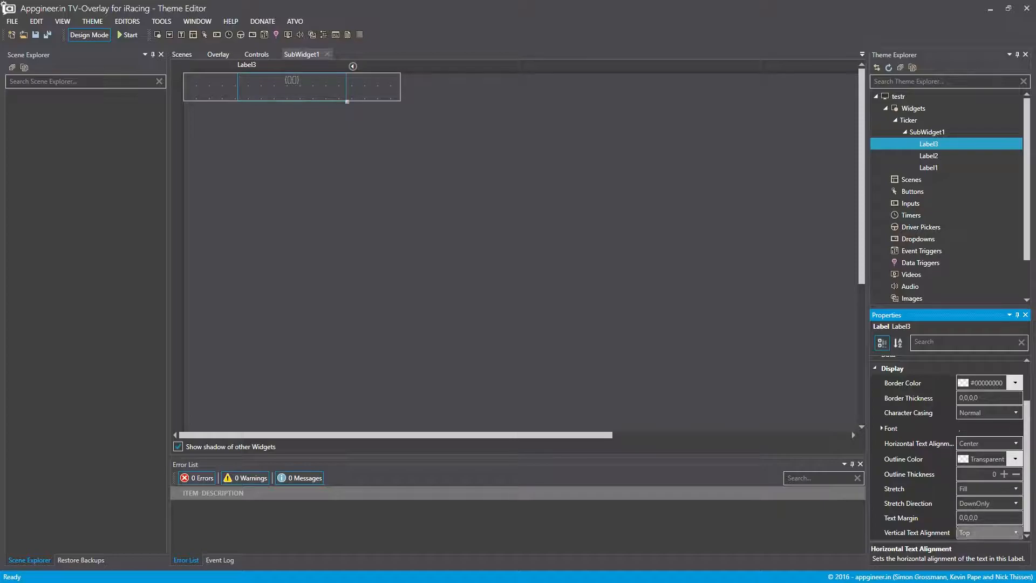
click(988, 532)
click(969, 496)
Set Label3's stretch to Uniform and its stretch direction to Both.
click(989, 489)
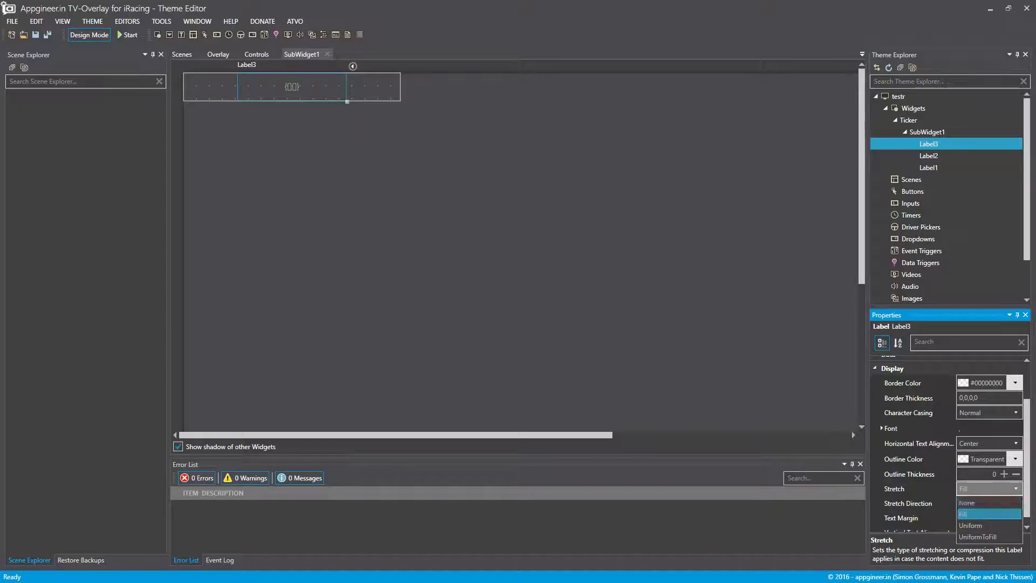
click(972, 525)
click(989, 503)
click(972, 545)
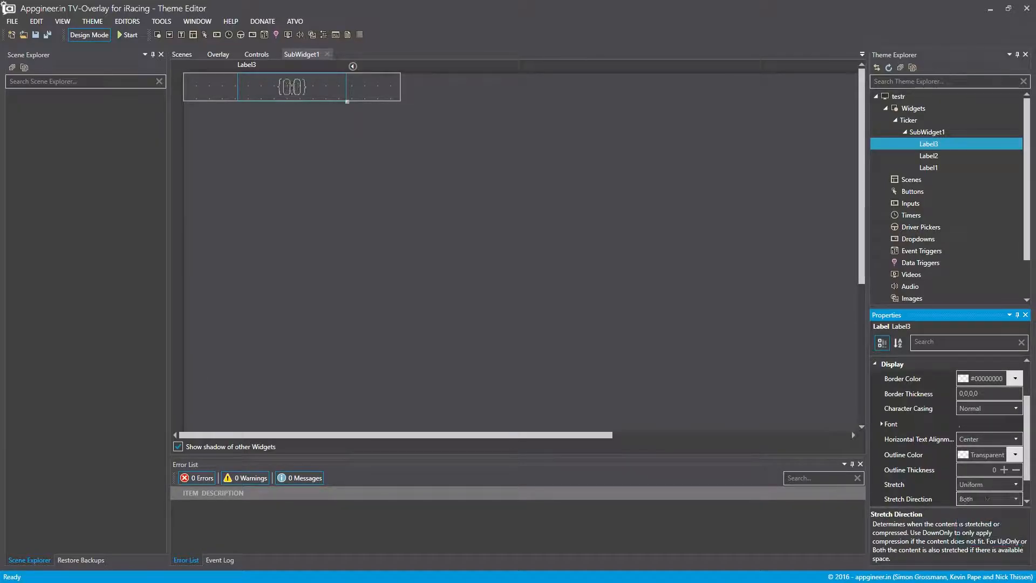
Bind Label3 to fullname, the full name of the current driver.
scroll(949, 448, up, 5)
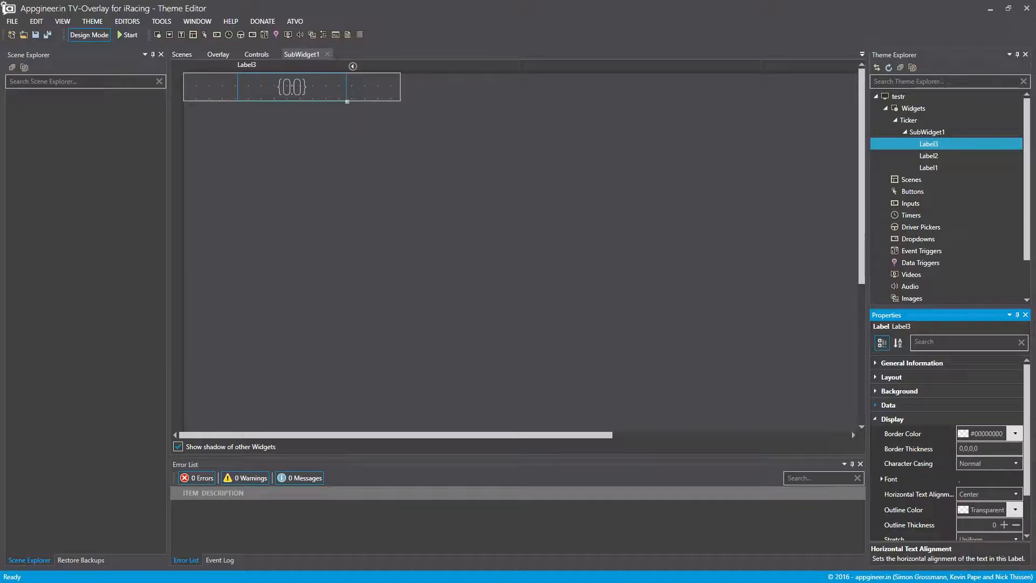
click(1015, 420)
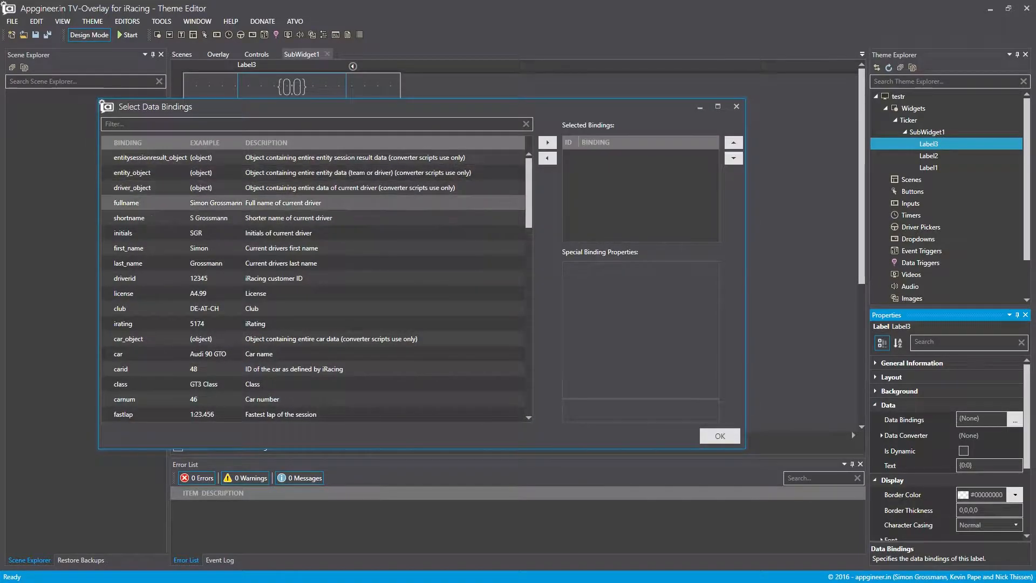
click(216, 203)
click(548, 143)
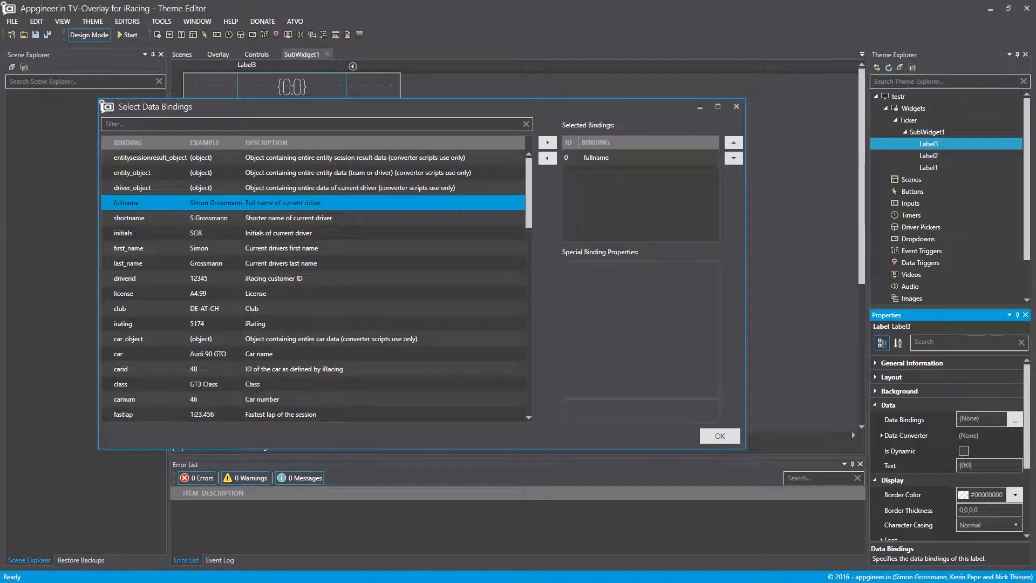
click(720, 436)
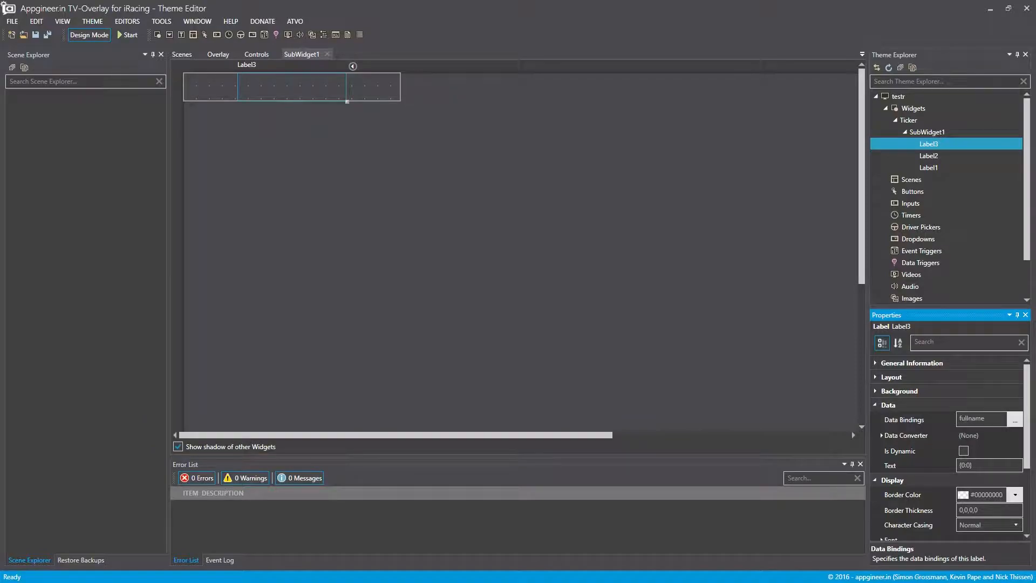
Add a fourth label to SubWidget1, 100 pixels wide, with its left (x) position at 300.
right_click(921, 141)
click(874, 141)
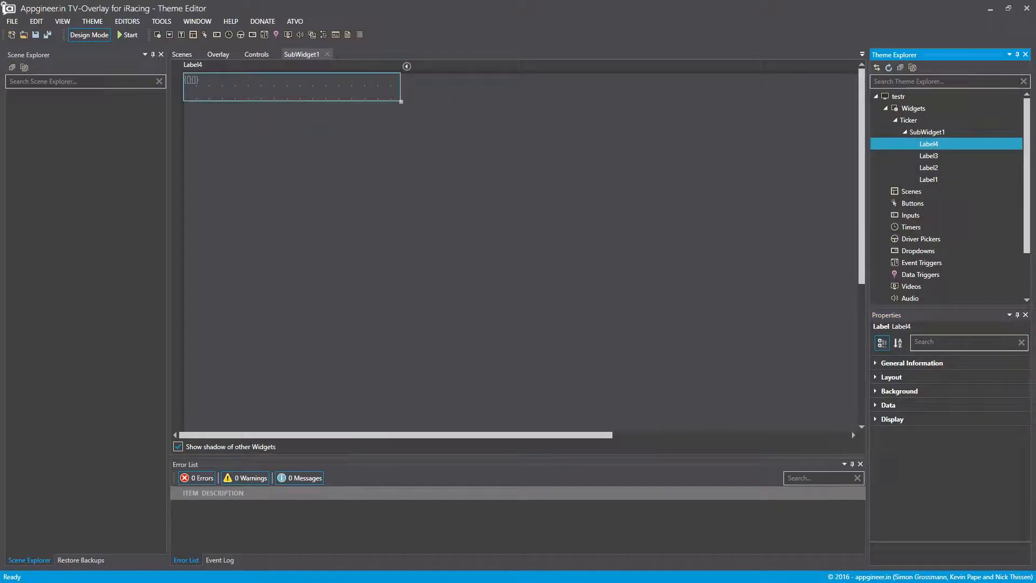
click(891, 377)
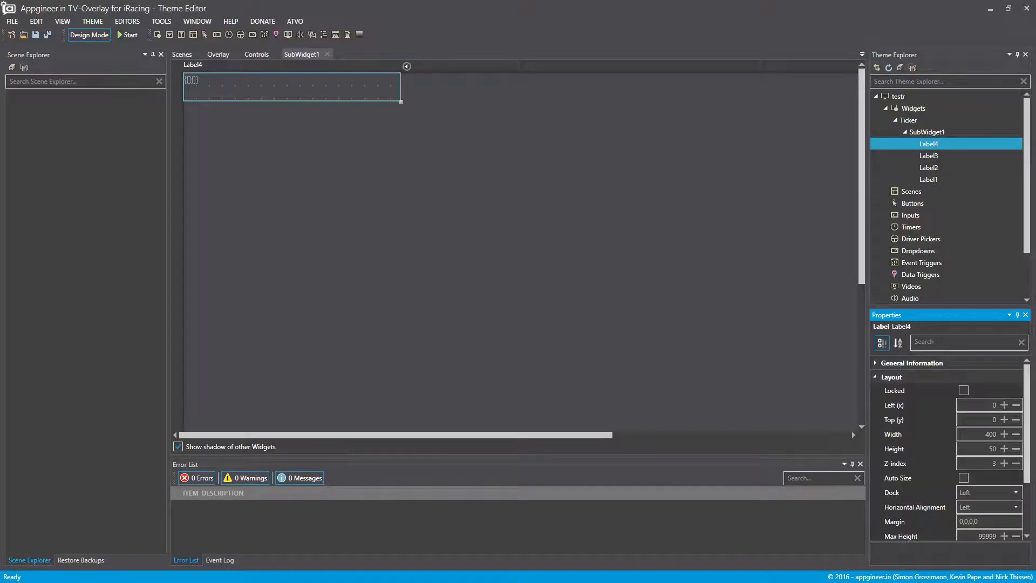
click(991, 434)
text(100)
key(Return)
click(989, 406)
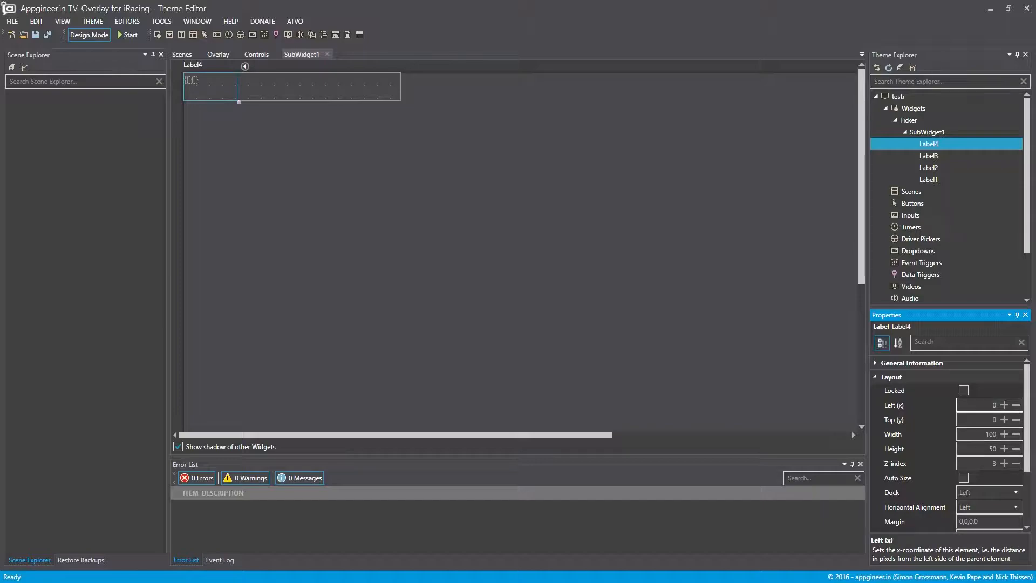
text(300)
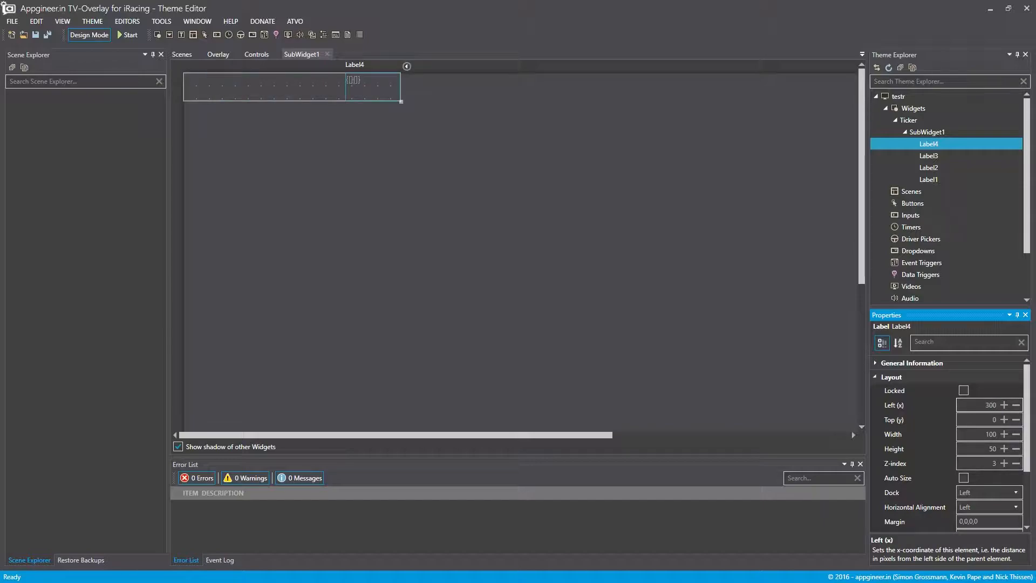
click(986, 434)
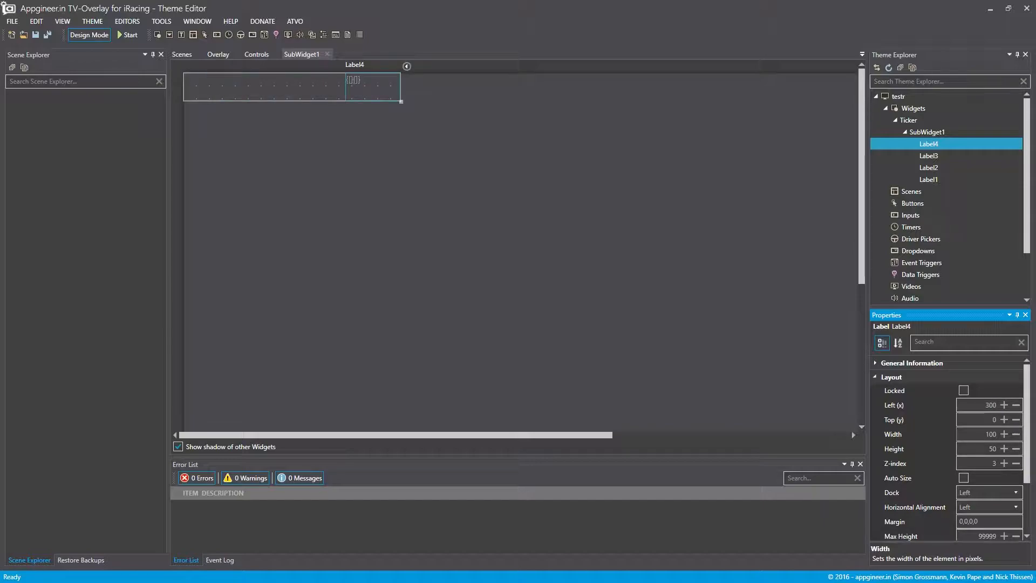
Bind Label4 to livegap, the live difference to the leader.
click(876, 377)
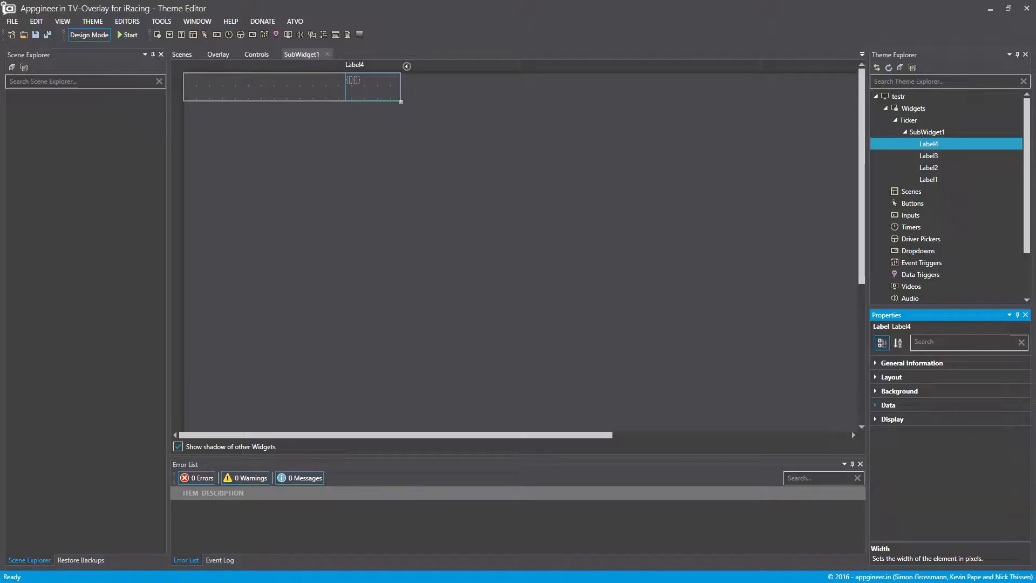
click(876, 405)
click(1023, 420)
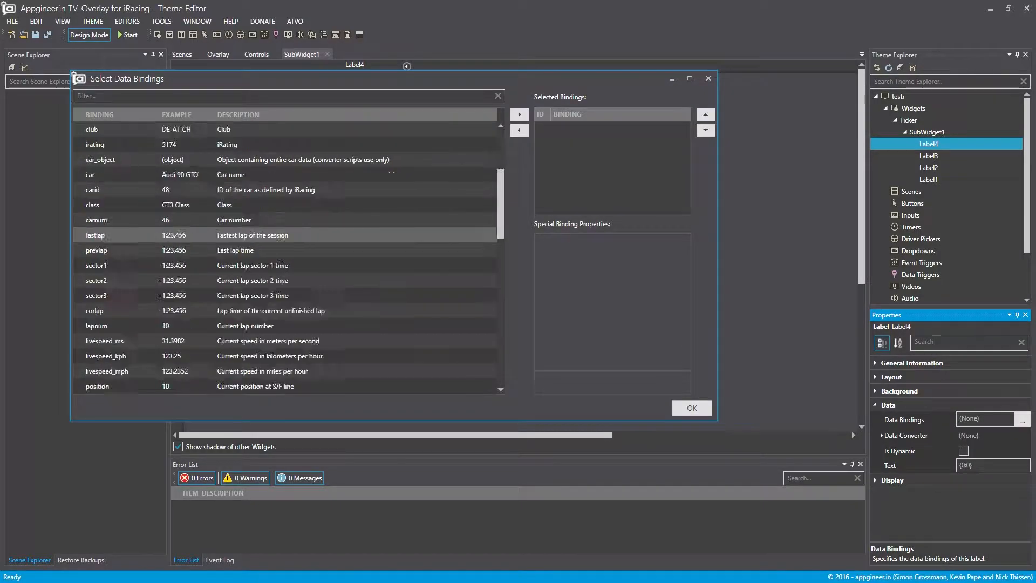
scroll(286, 234, down, 15)
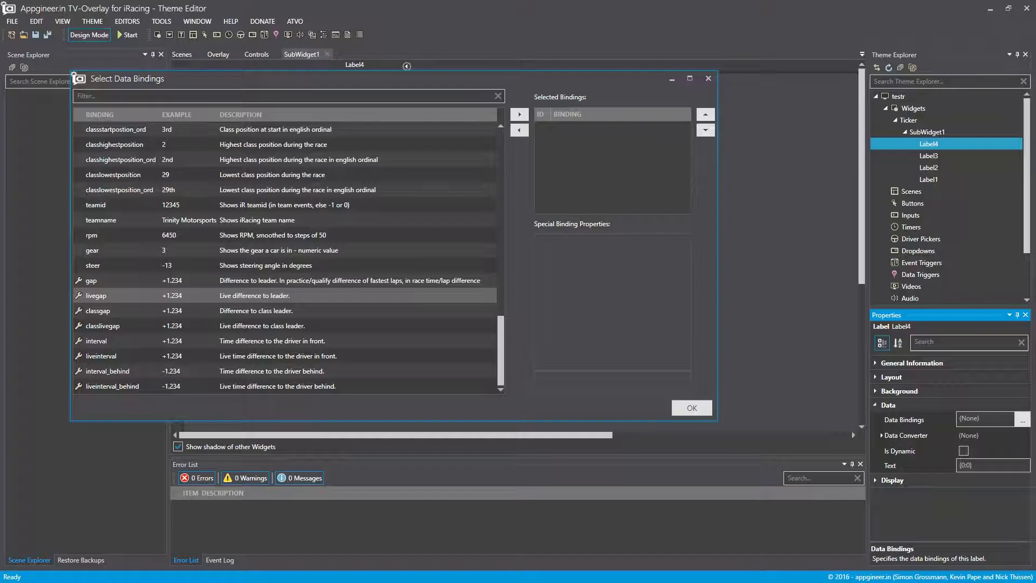
click(285, 296)
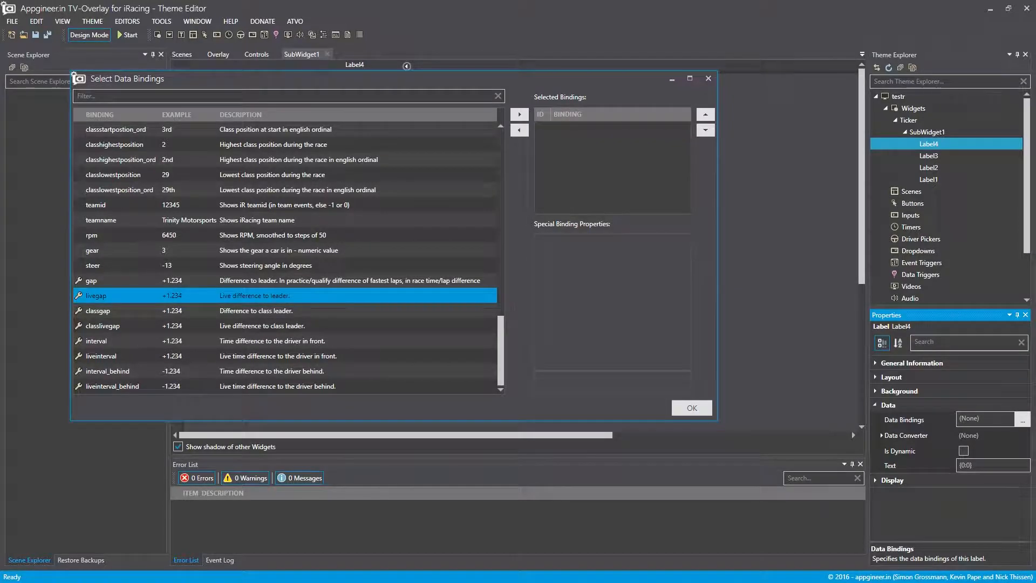
click(520, 114)
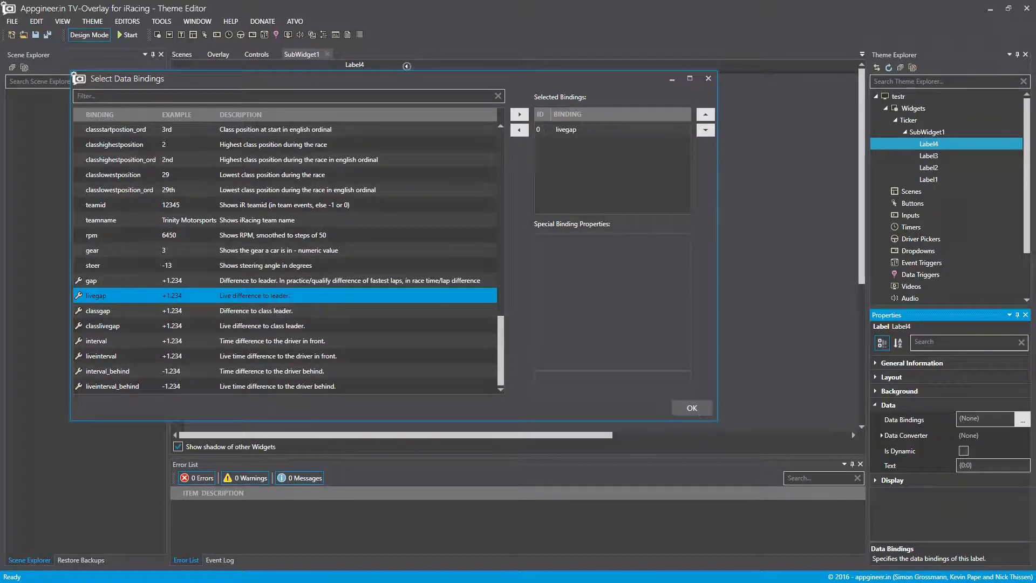
click(691, 408)
Set Label4's stretch to Uniform and its stretch direction to Both.
click(887, 480)
scroll(940, 481, down, 5)
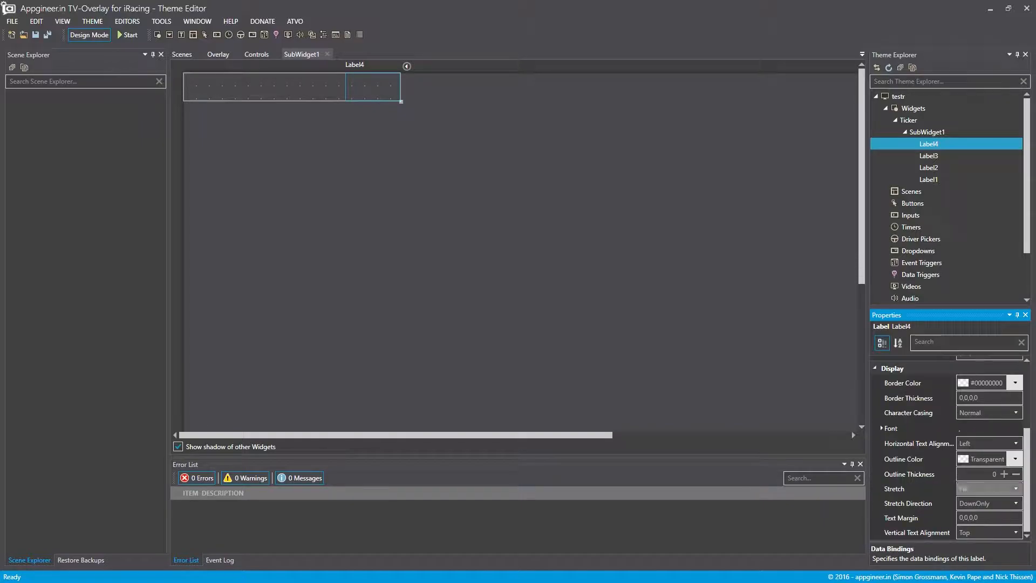
click(994, 480)
click(989, 525)
click(990, 495)
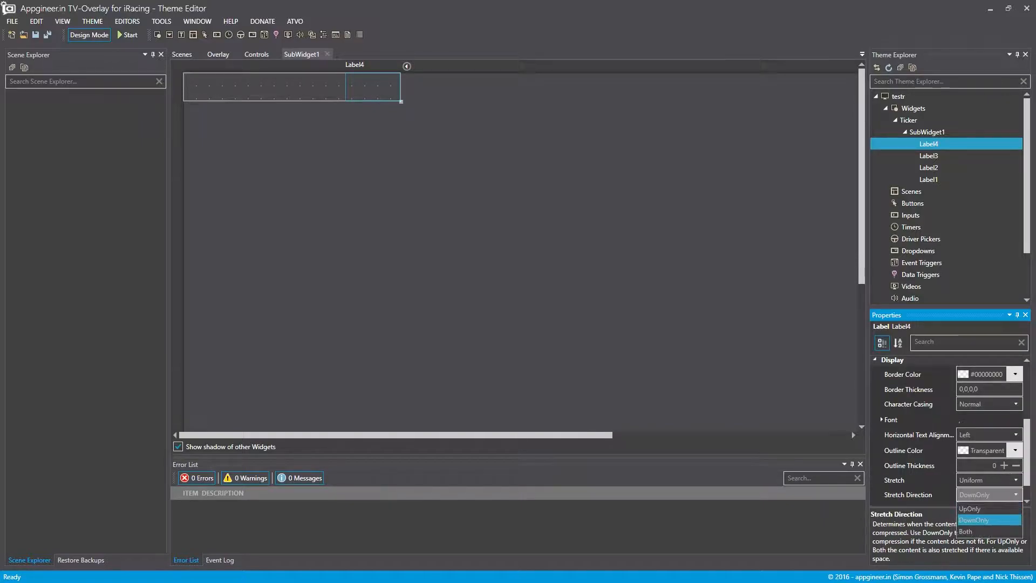
click(989, 531)
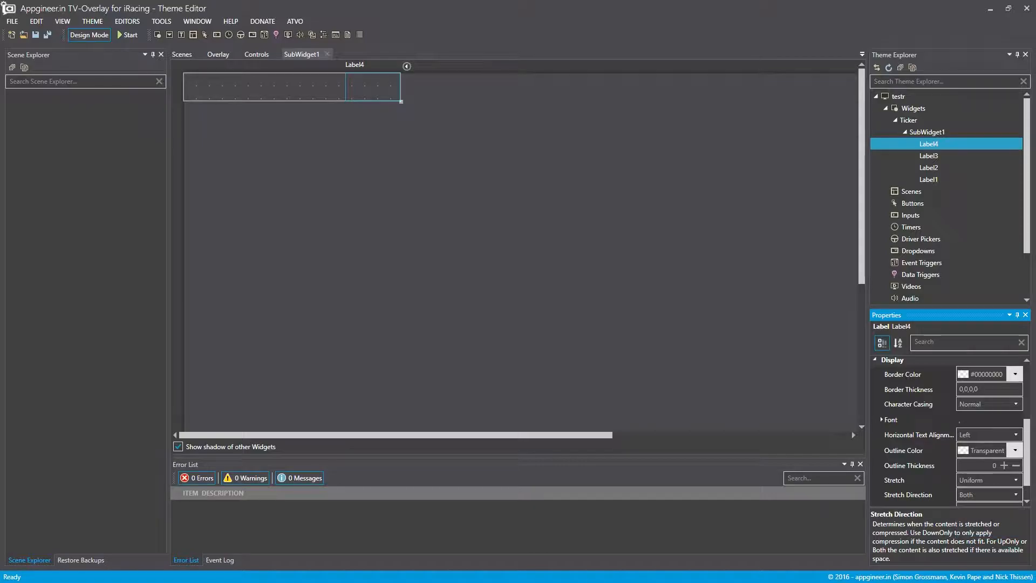
Center Label4's text both vertically and horizontally.
scroll(952, 432, down, 1)
click(988, 497)
click(983, 521)
click(987, 443)
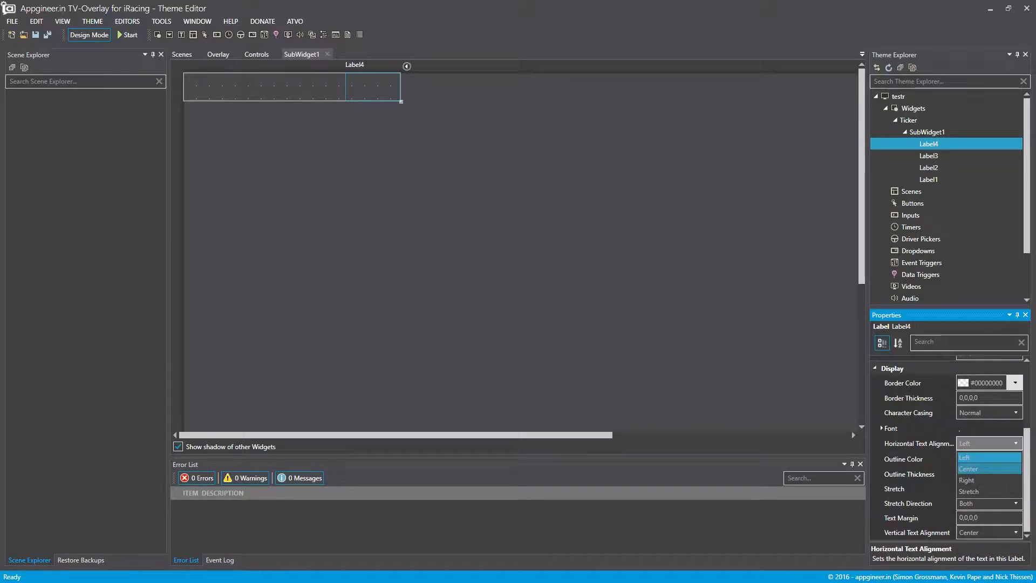
click(972, 464)
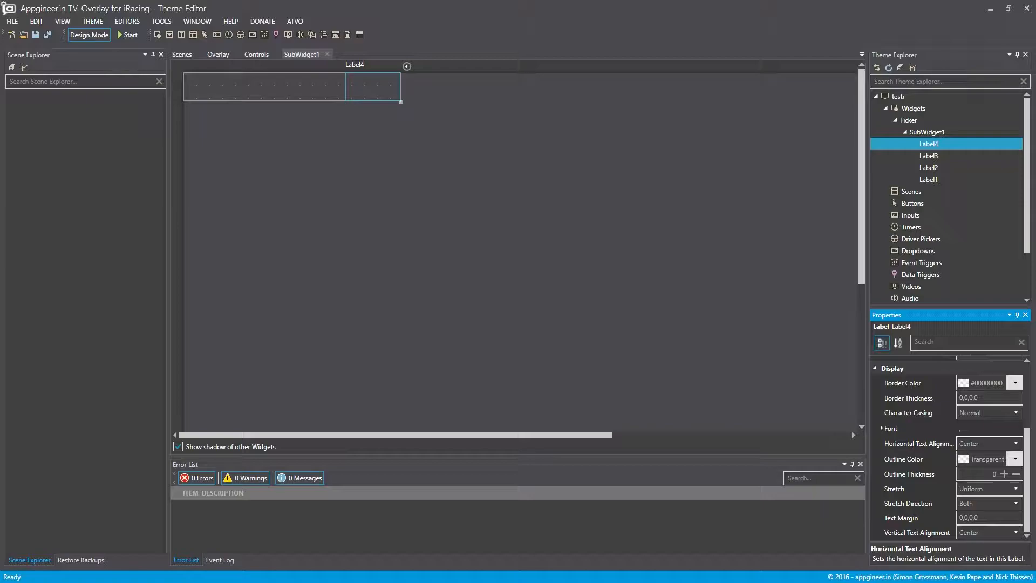
Compare the sample-data preview of the four labels in the Overlay view and in the SubWidget1 editor.
click(218, 55)
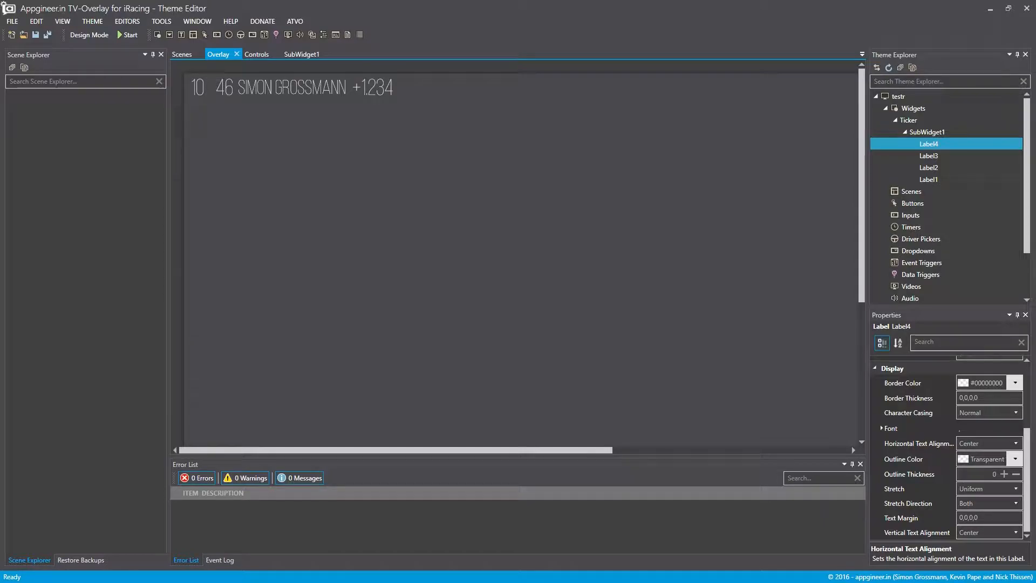
click(302, 54)
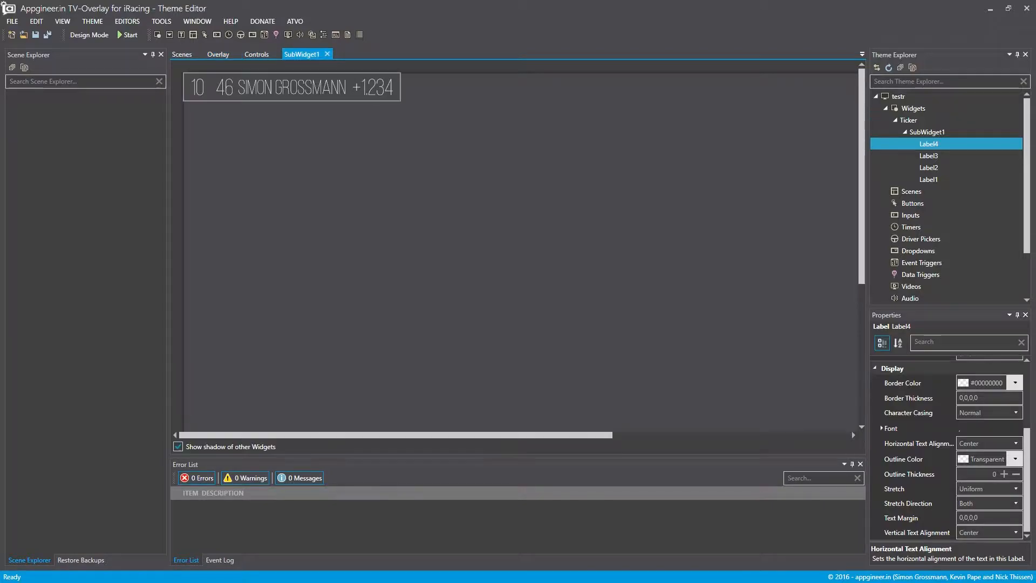
click(218, 54)
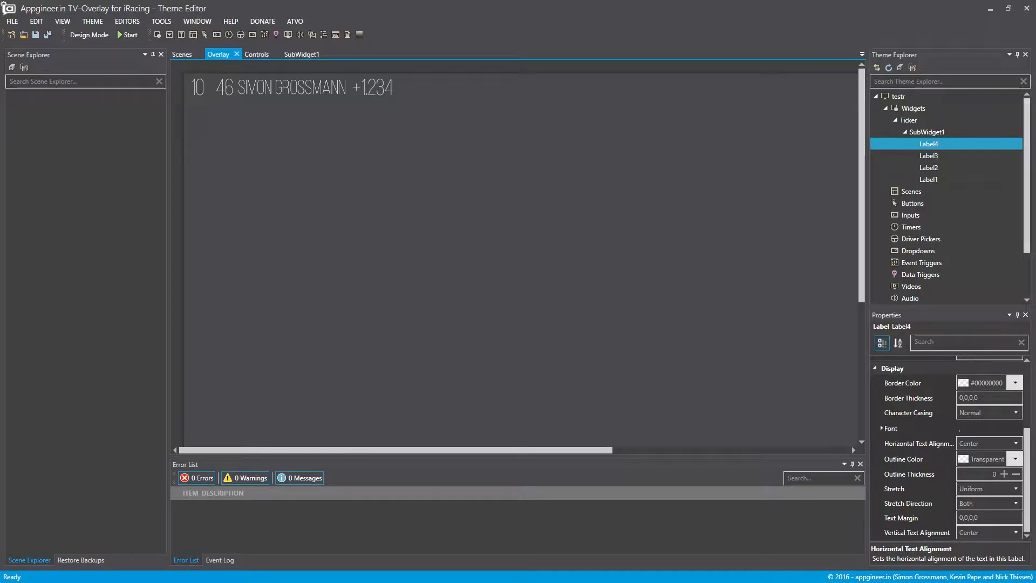
Enable the ticker behavior on the Ticker widget in design mode.
click(905, 132)
click(909, 120)
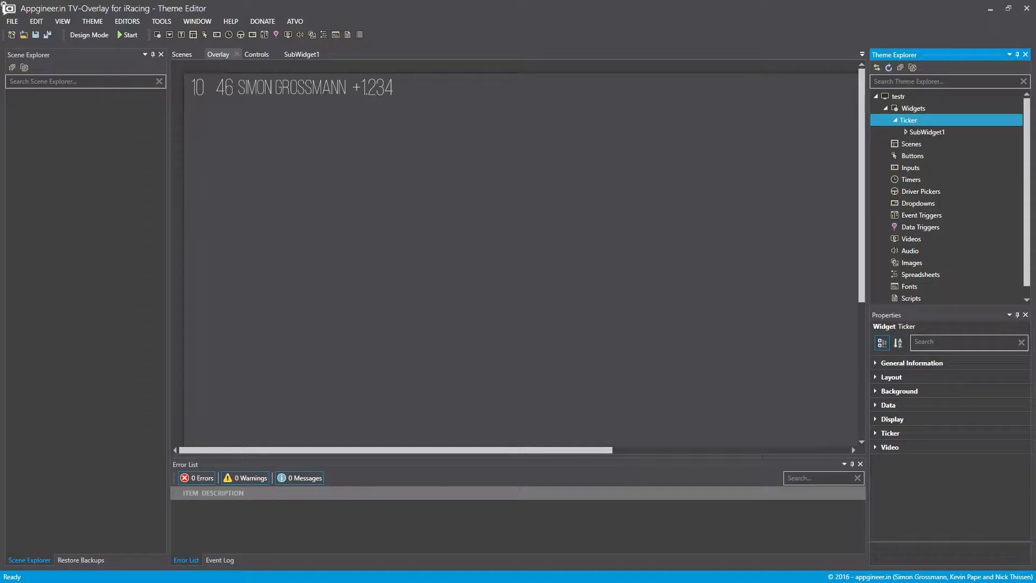
click(89, 34)
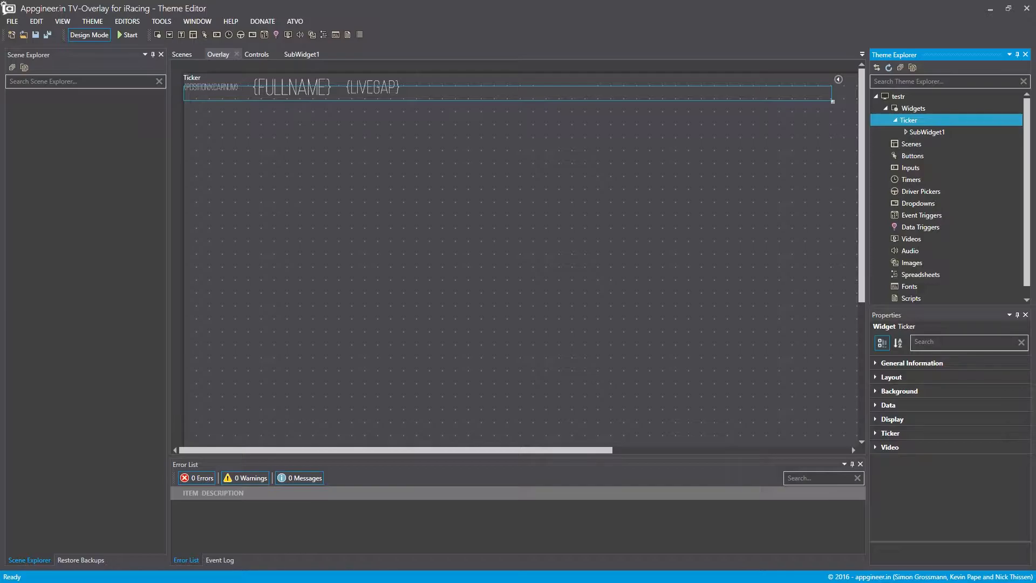
click(876, 433)
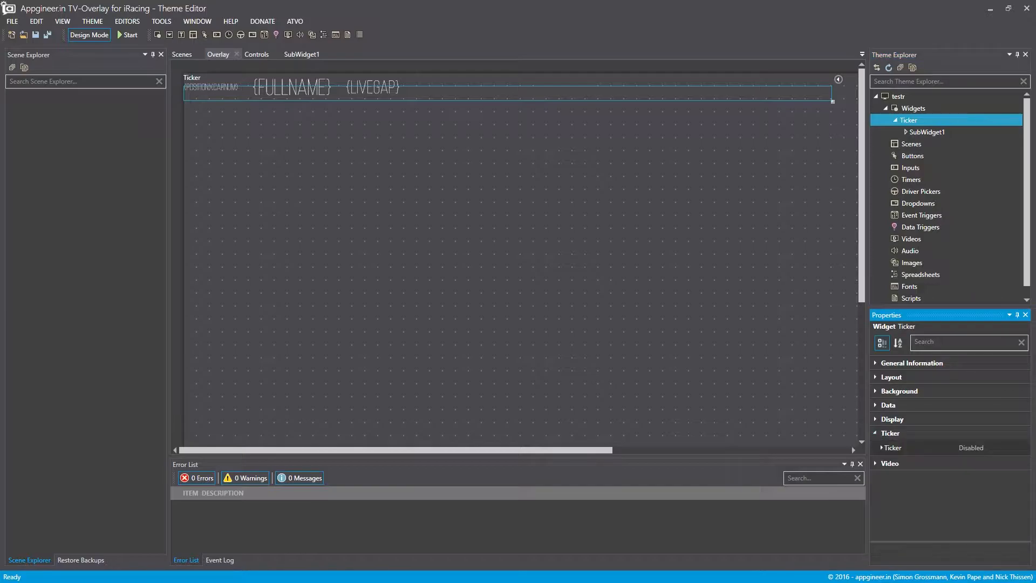
click(893, 448)
click(881, 448)
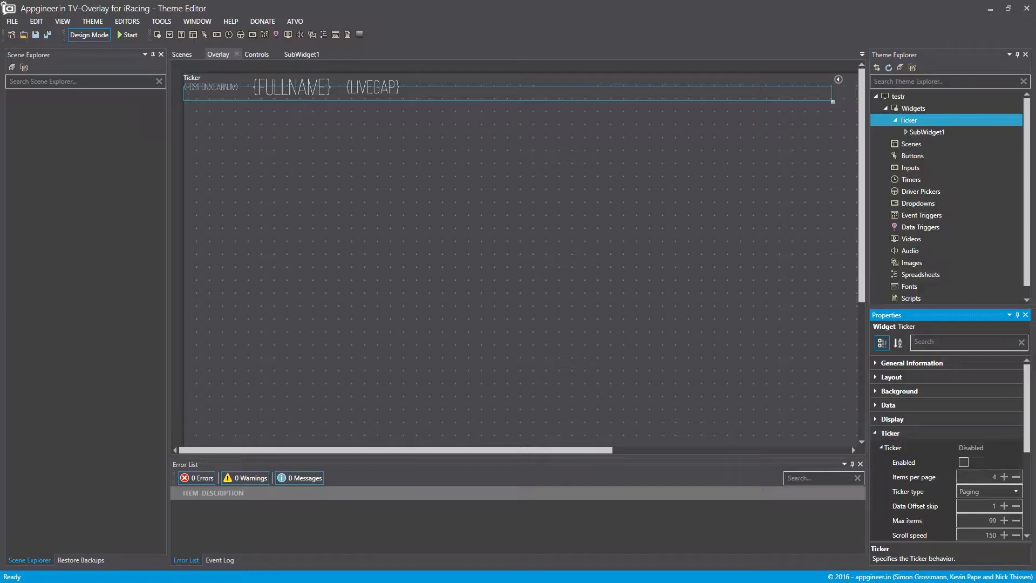
click(963, 462)
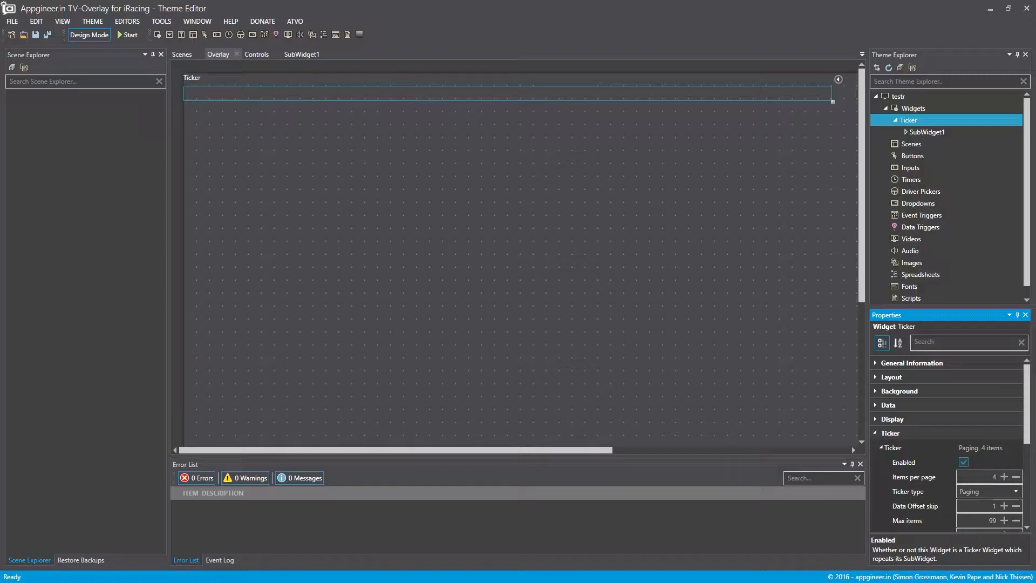
Set the Ticker widget's ticker type to Scrolling.
scroll(950, 445, down, 2)
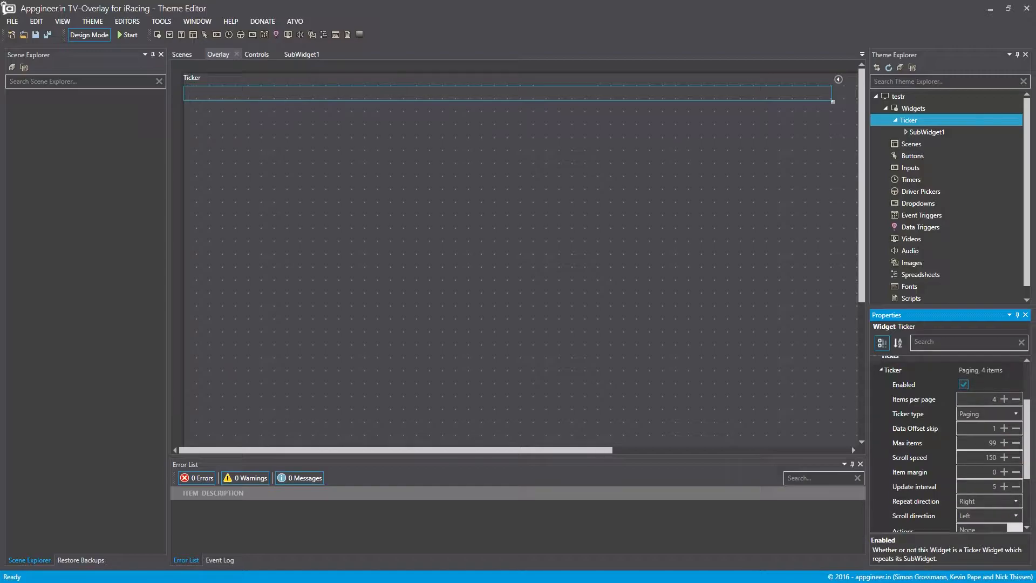
click(984, 400)
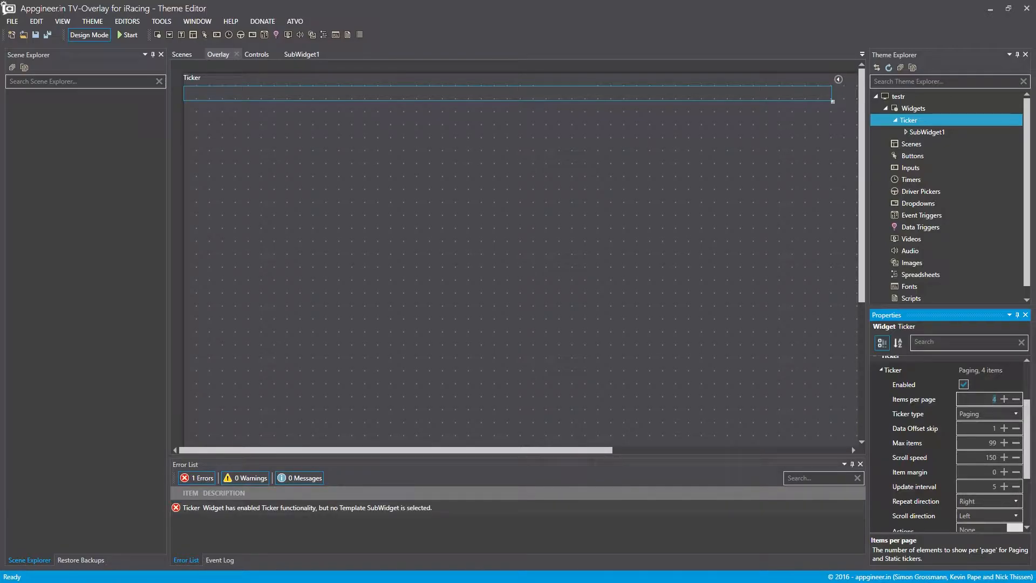
click(988, 413)
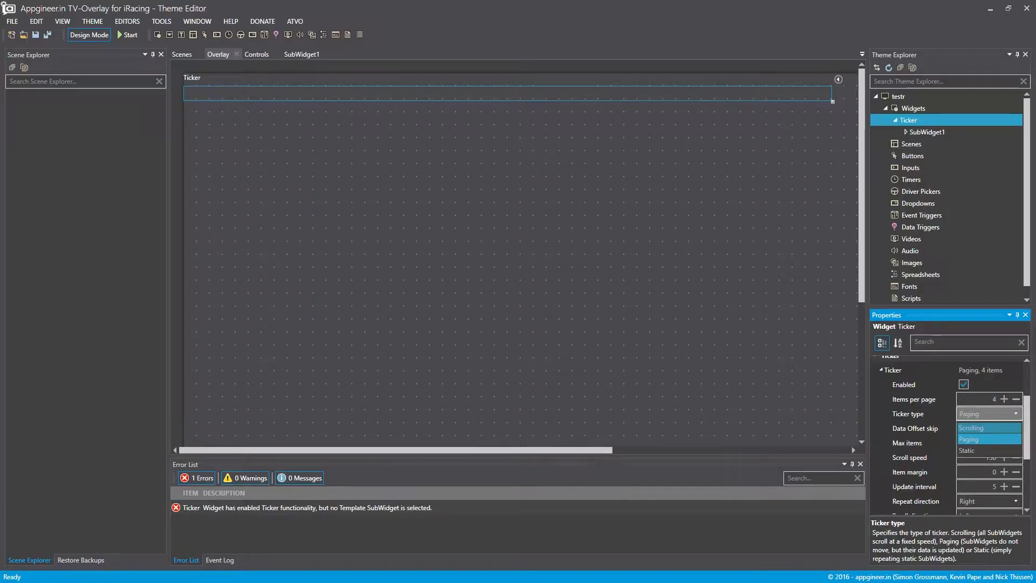
click(987, 429)
Keep the ticker's repeat direction at Right and choose SubWidget1 as its template.
scroll(950, 432, down, 3)
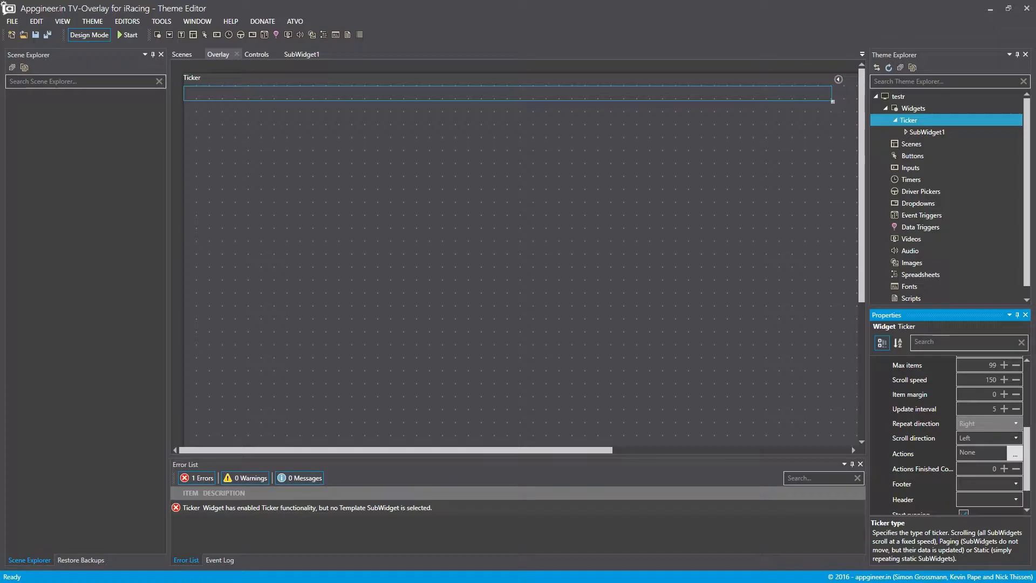
click(988, 423)
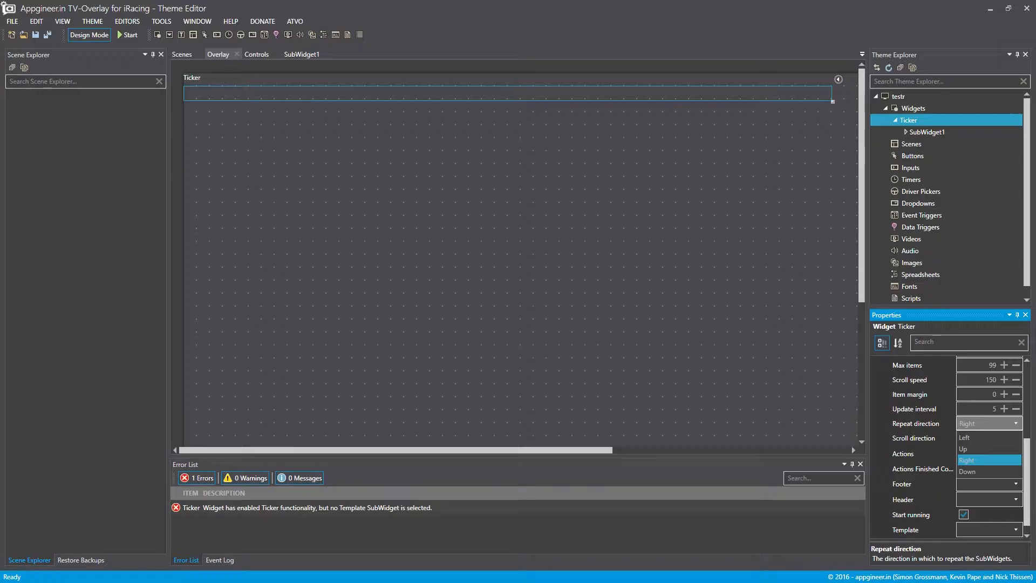
click(988, 461)
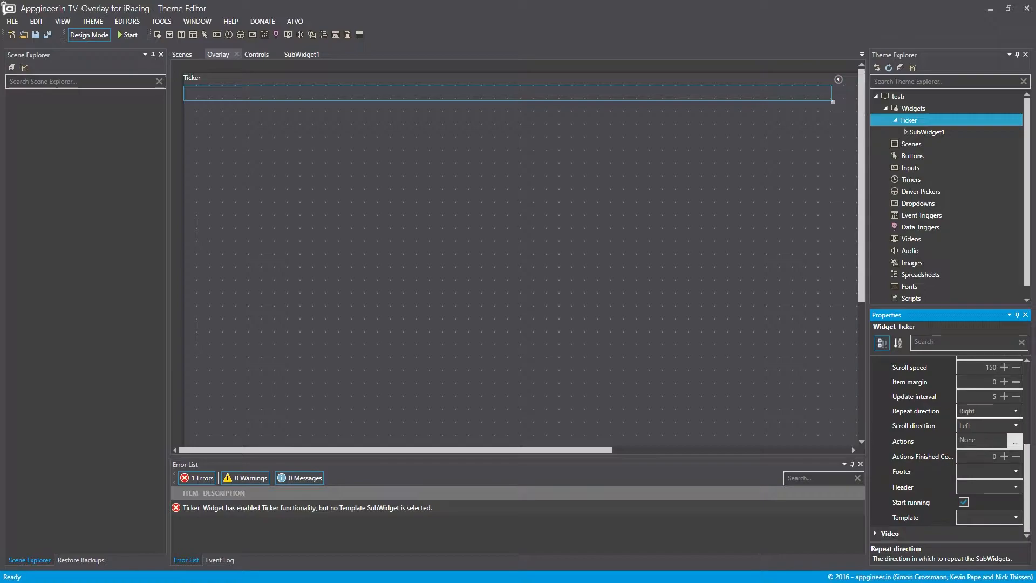
click(987, 529)
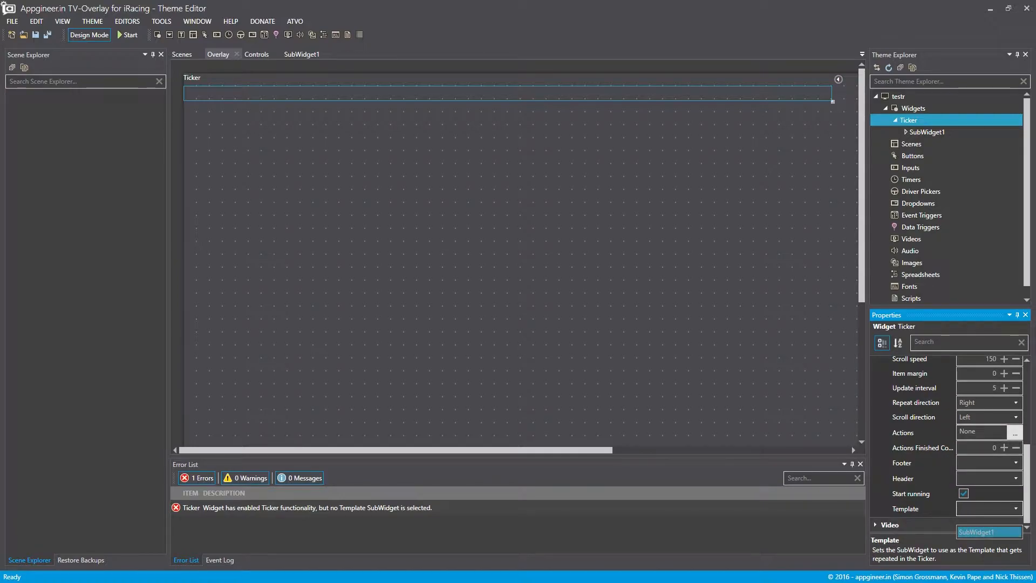
click(977, 532)
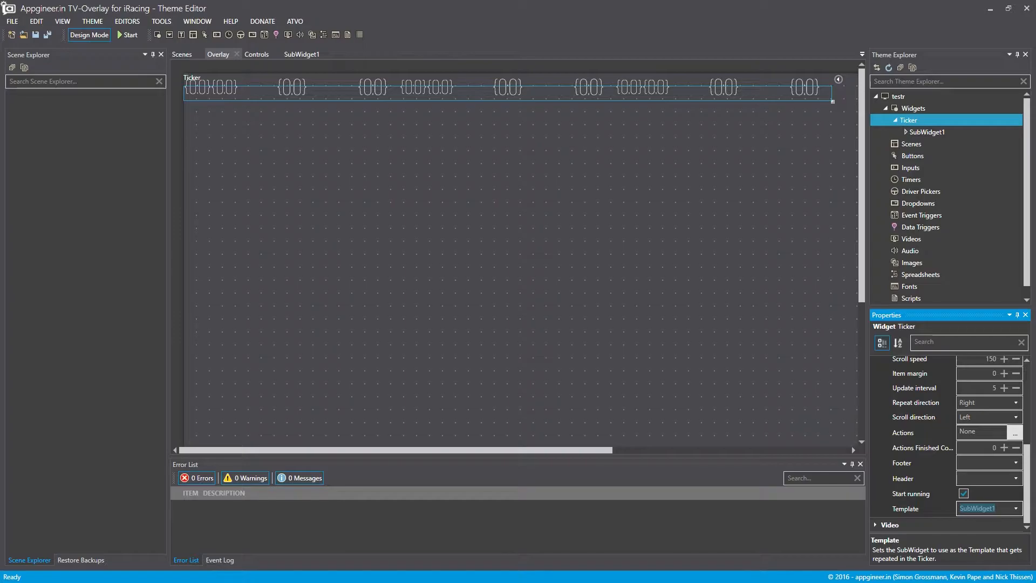
Preview the overlay outside design mode, then start and stop a test run of the ticker.
click(218, 55)
click(90, 35)
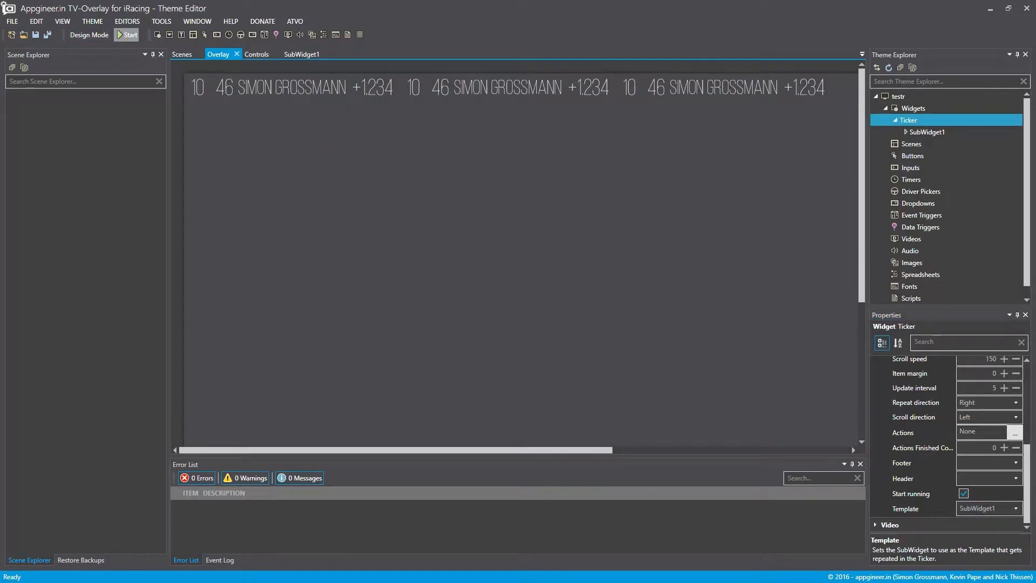
click(127, 35)
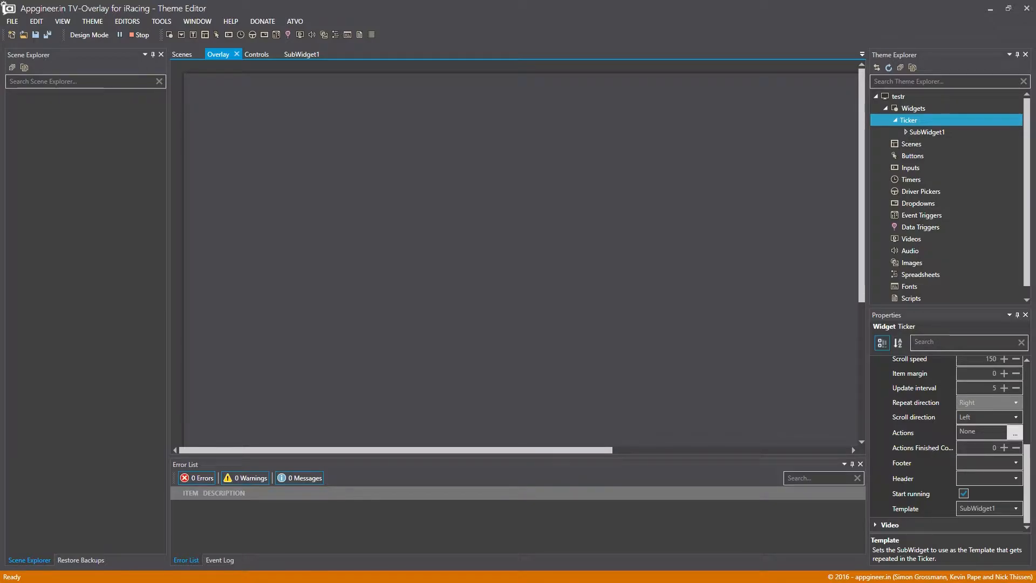
click(135, 35)
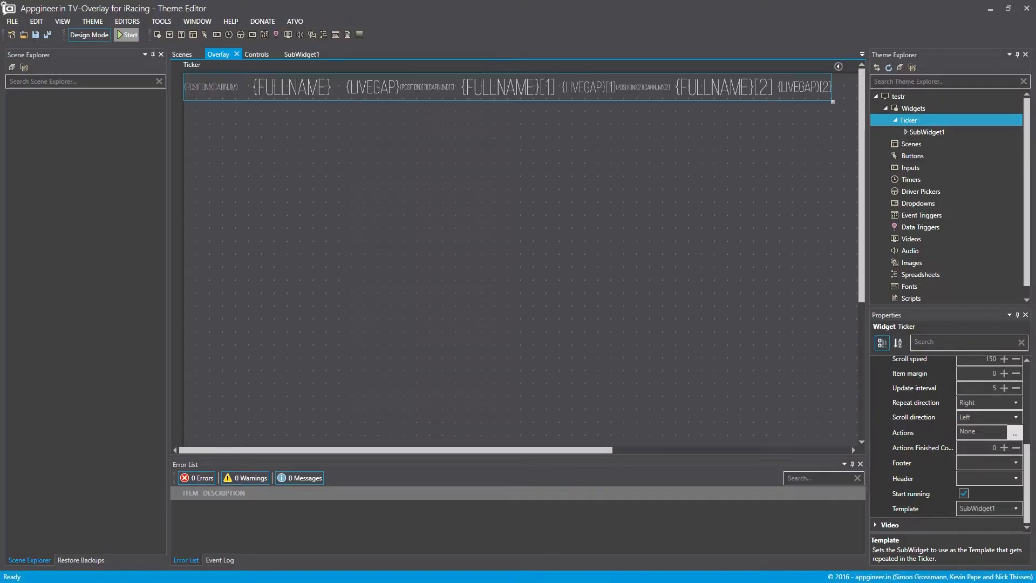
Set the Ticker widget's scroll speed to 4000 pixels per minute.
scroll(947, 444, up, 5)
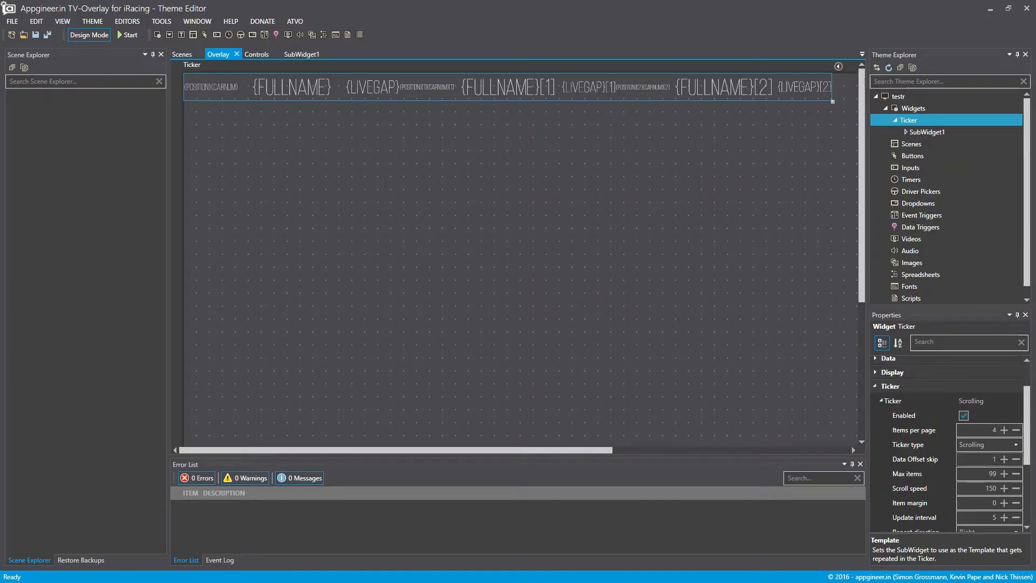
scroll(989, 438, down, 1)
click(988, 404)
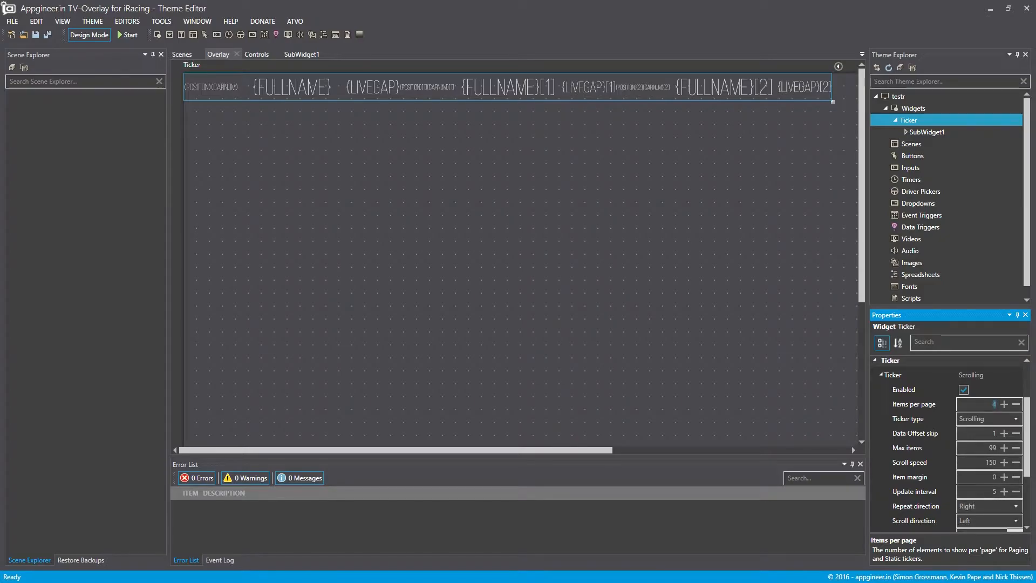
click(993, 492)
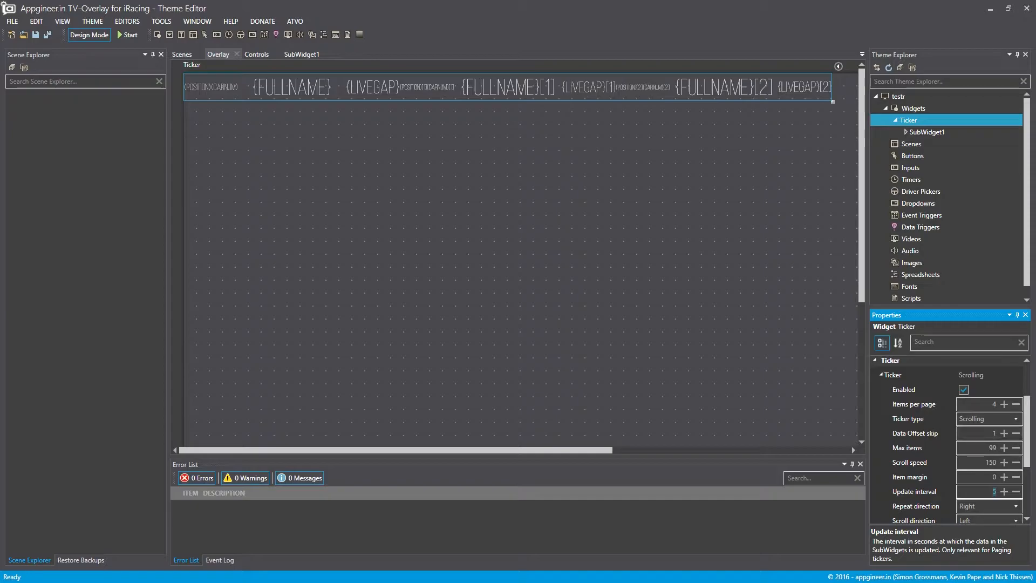
click(984, 463)
right_click(984, 464)
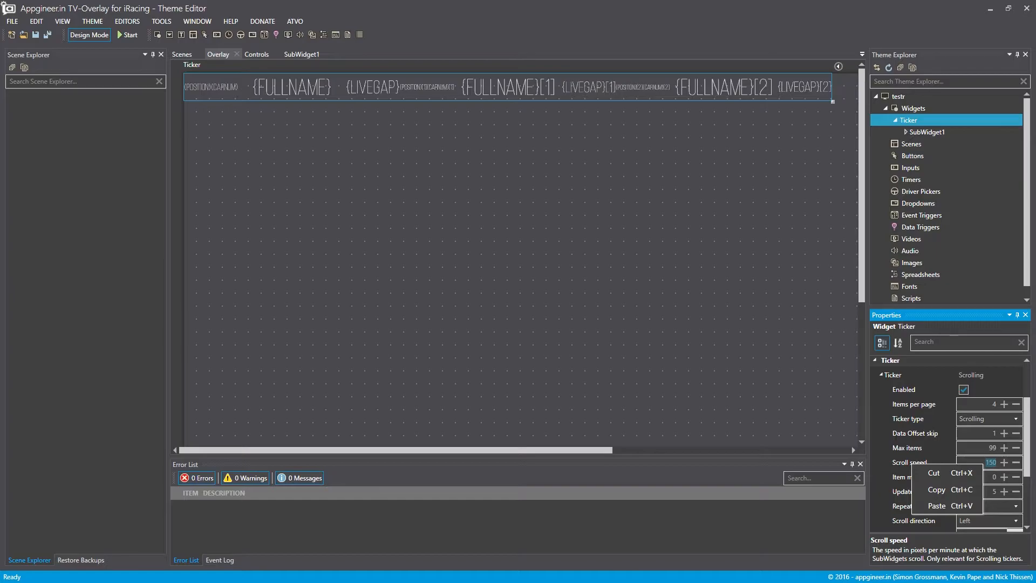
click(991, 462)
double_click(991, 462)
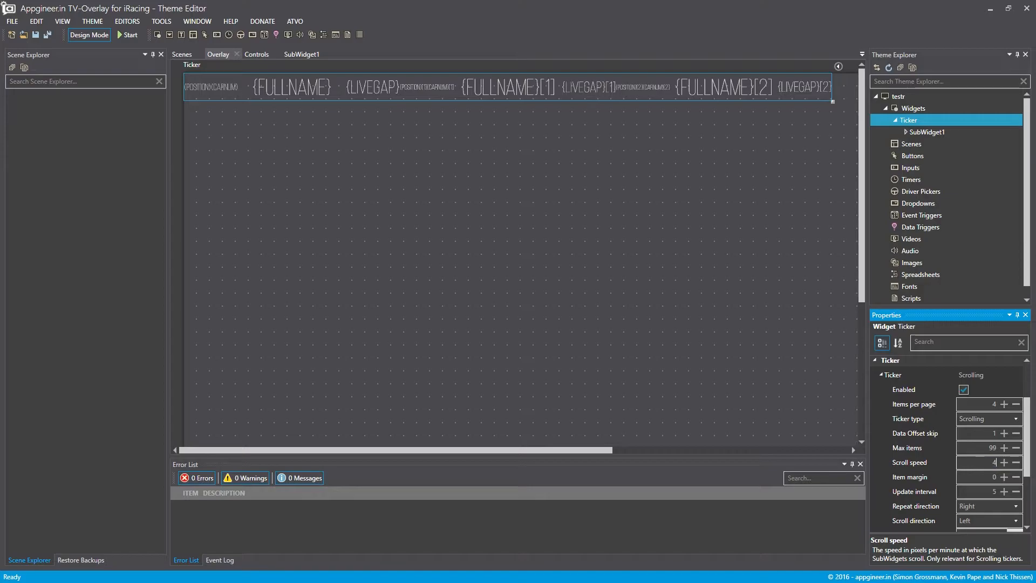
click(985, 448)
Run the overlay outside design mode to check the ticker's faster scrolling, then stop the run.
click(89, 35)
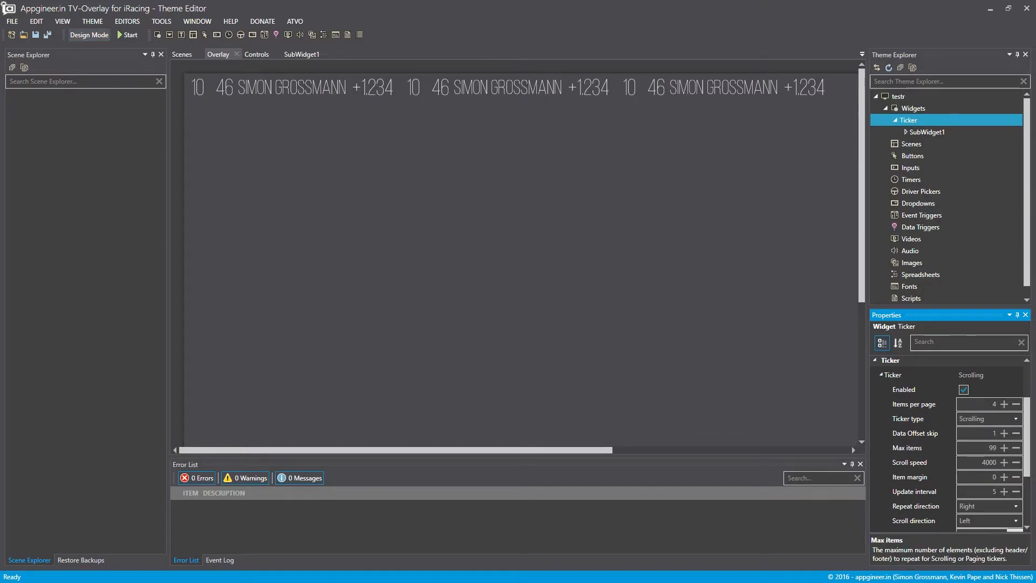
click(128, 35)
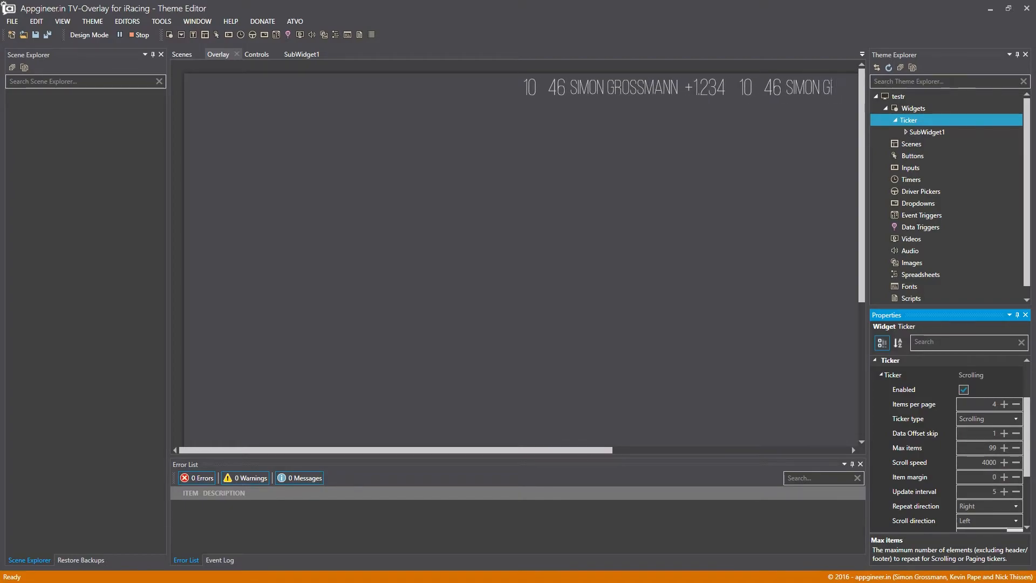
click(139, 35)
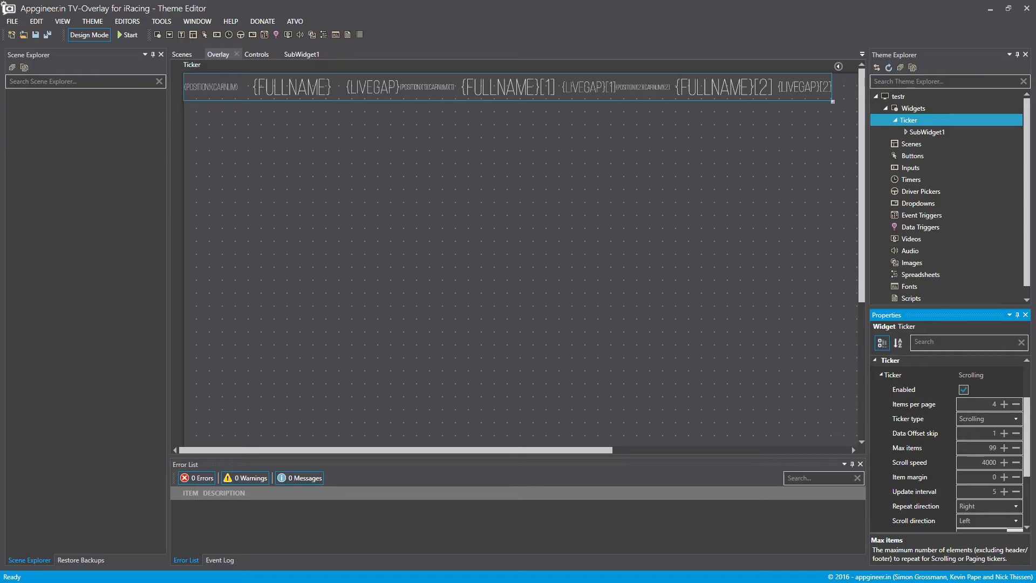
Collapse the Ticker's sub widgets in the theme tree and move the Ticker widget down and right, away from the overlay's upper-left corner.
click(895, 120)
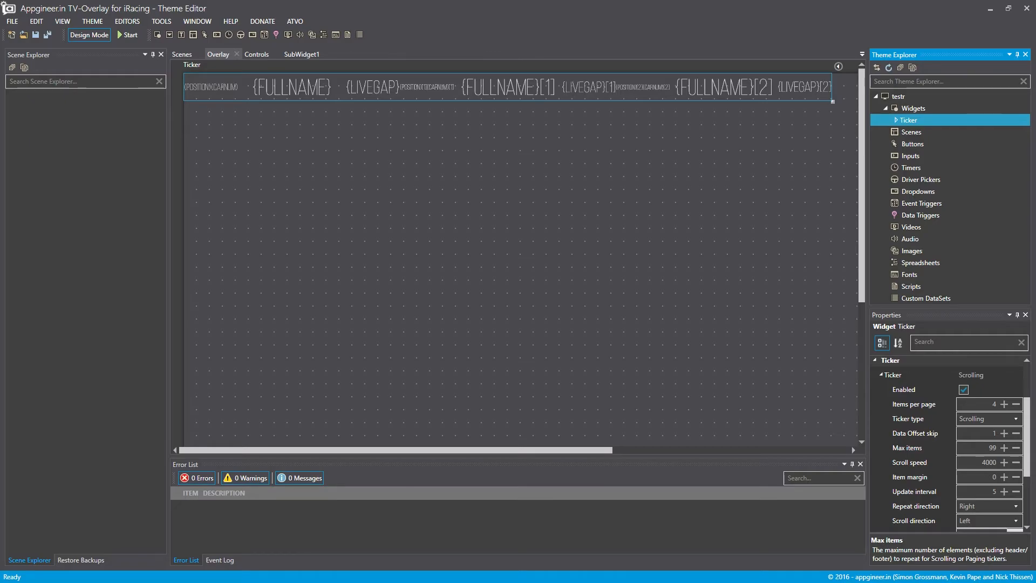
drag(294, 86, 310, 168)
drag(531, 170, 564, 184)
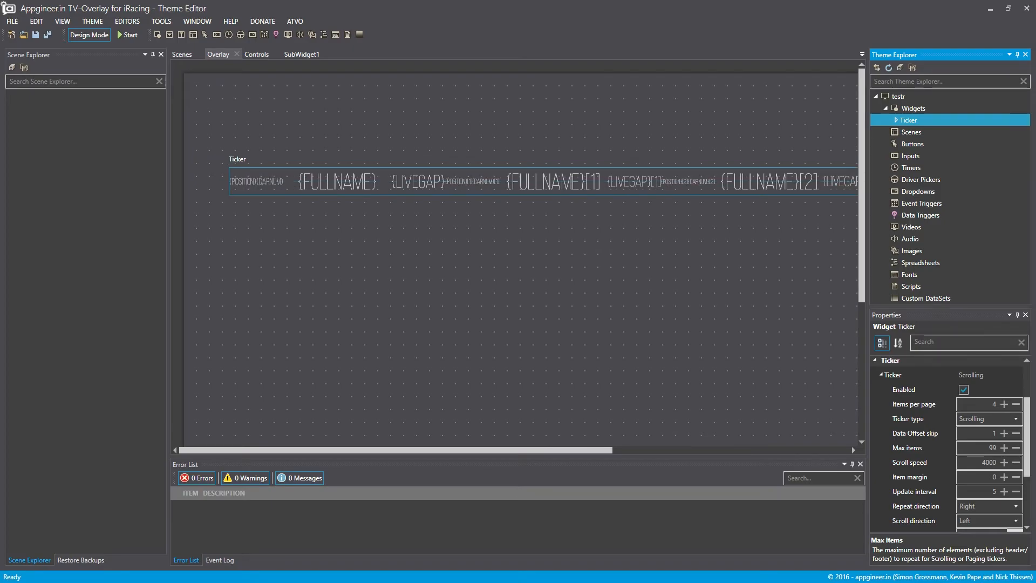